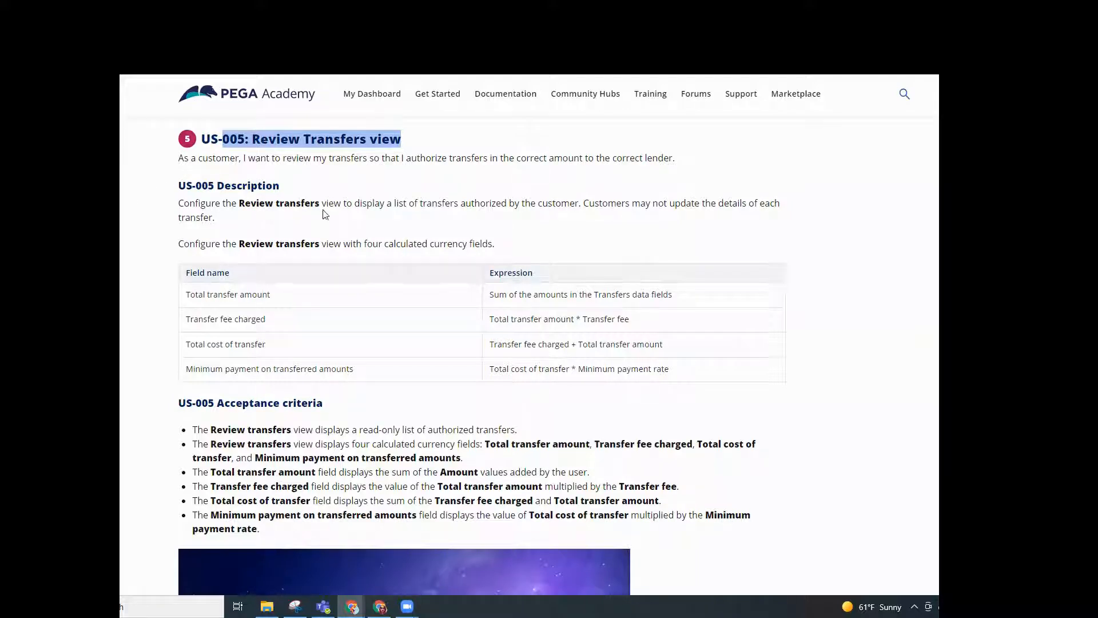
Read the US-005 description of the Review transfers view and its calculated currency fields
left_click_drag(351, 204, 794, 222)
left_click_drag(177, 245, 501, 252)
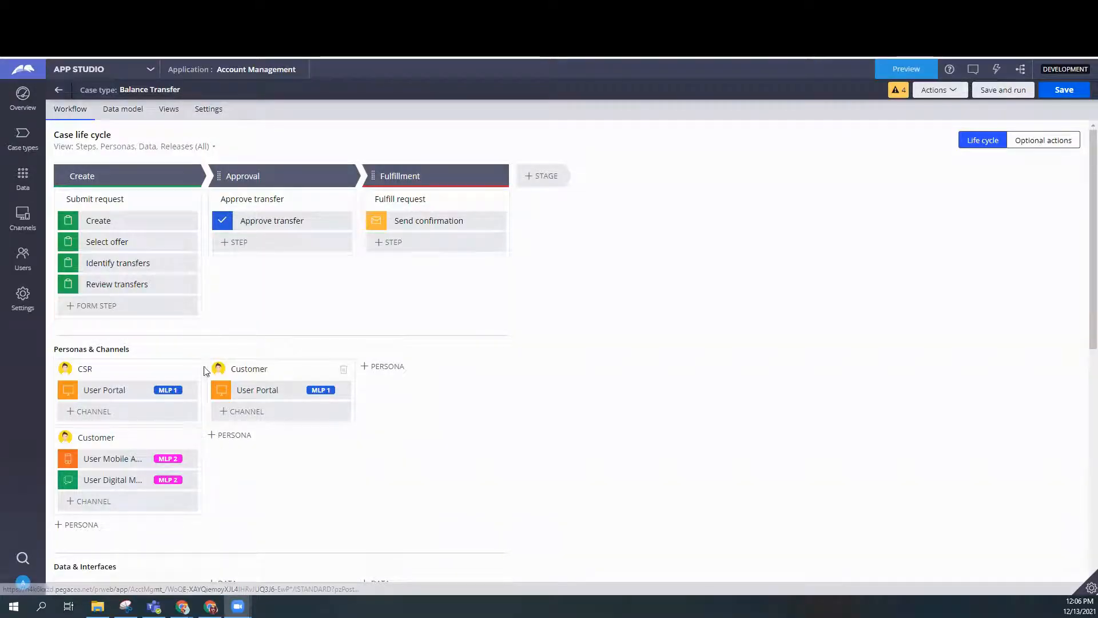
Configure the view of the Review transfers step in App Studio and add the existing Transfers field to it
left_click(155, 282)
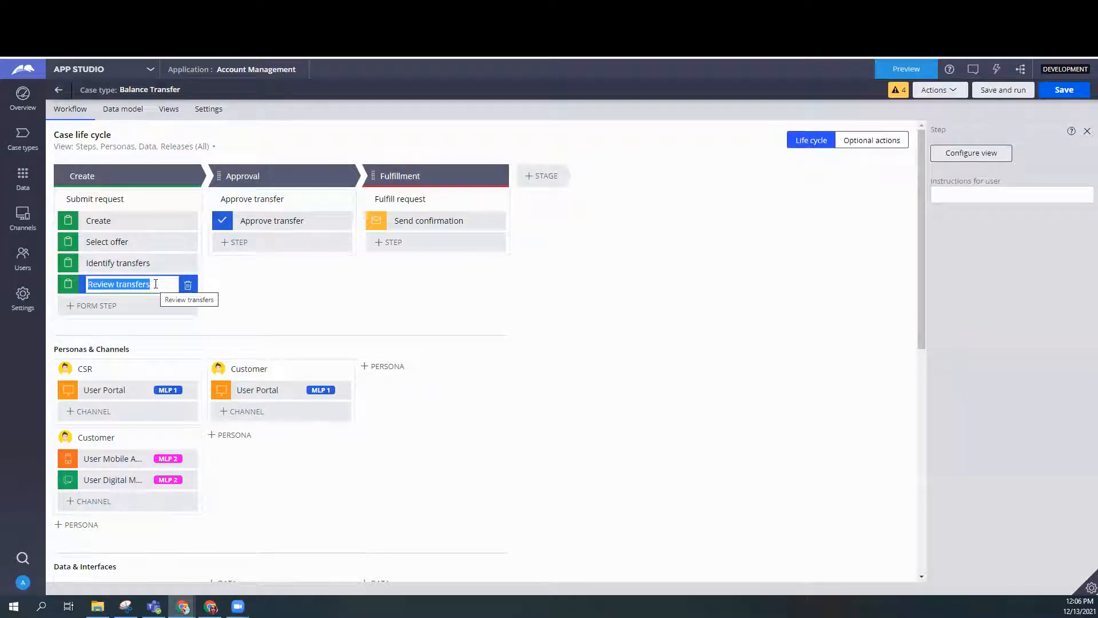
left_click(987, 154)
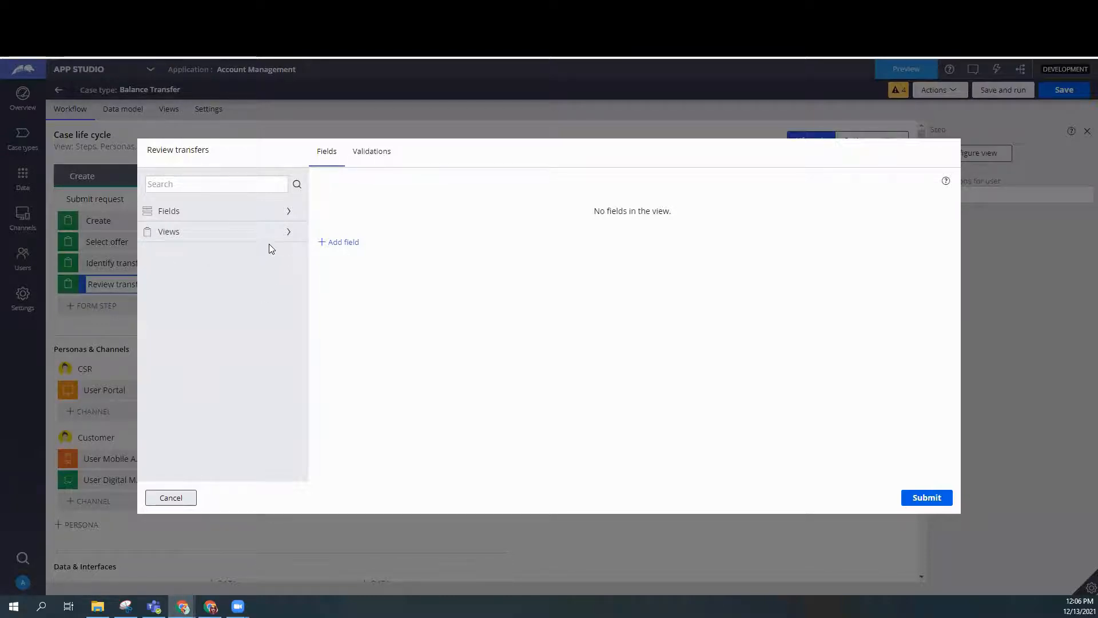
left_click(286, 211)
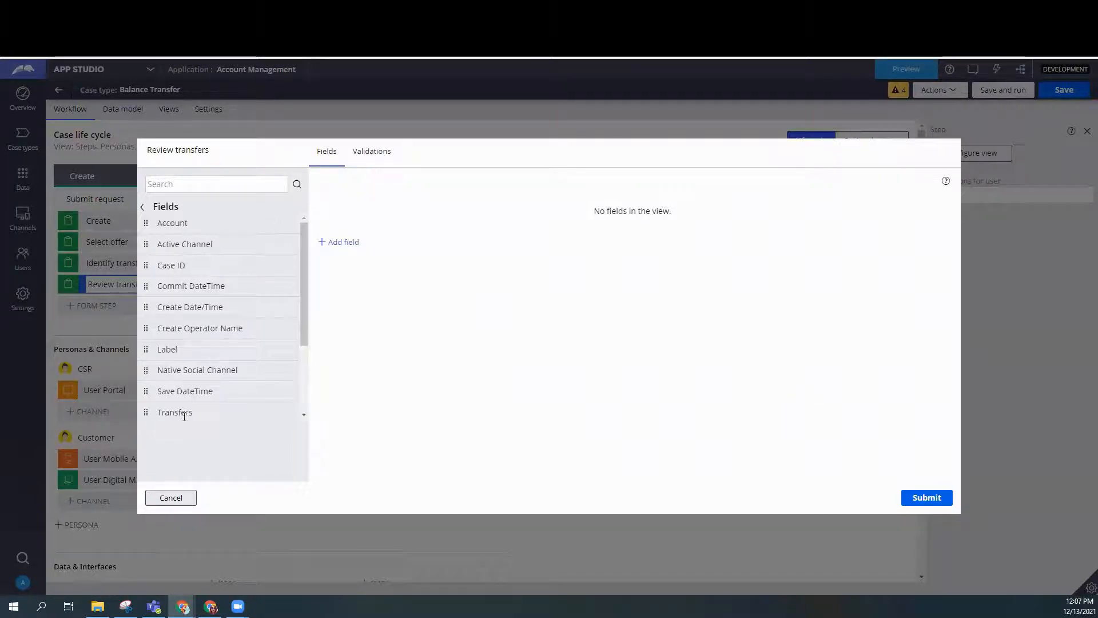
left_click(279, 414)
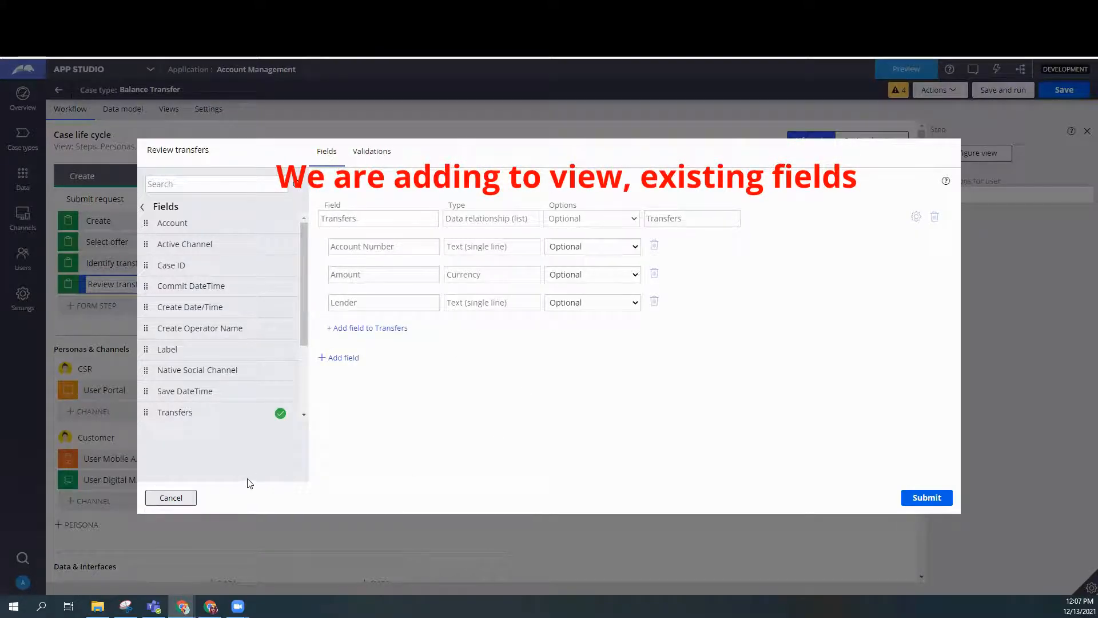
Make the Account Number, Amount and Lender fields under Transfers read-only
left_click(573, 246)
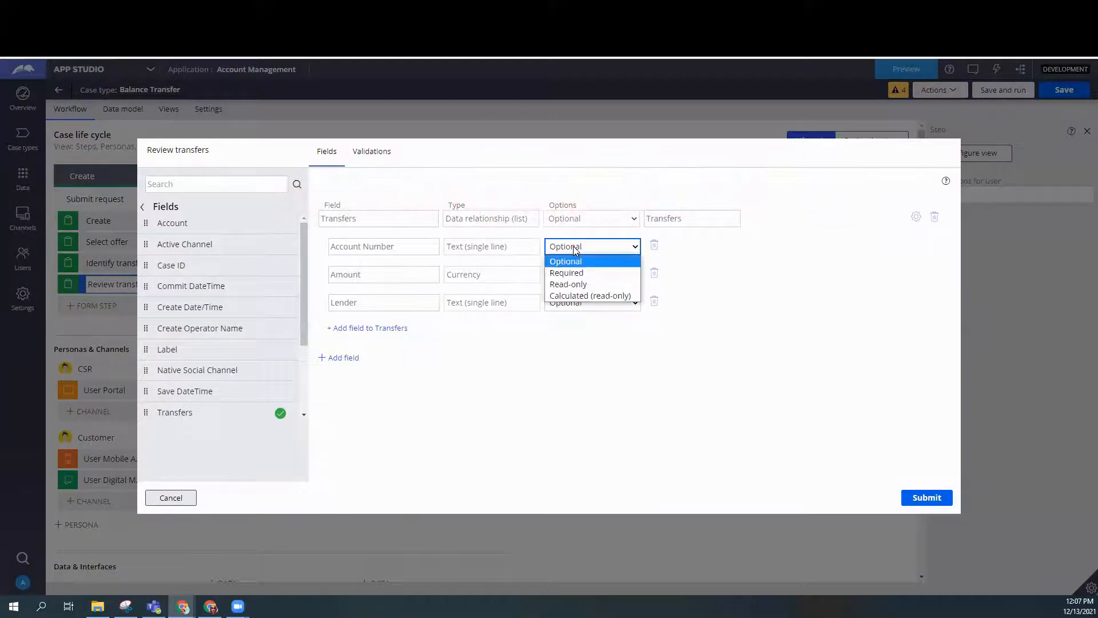
left_click(586, 285)
left_click(593, 275)
left_click(594, 309)
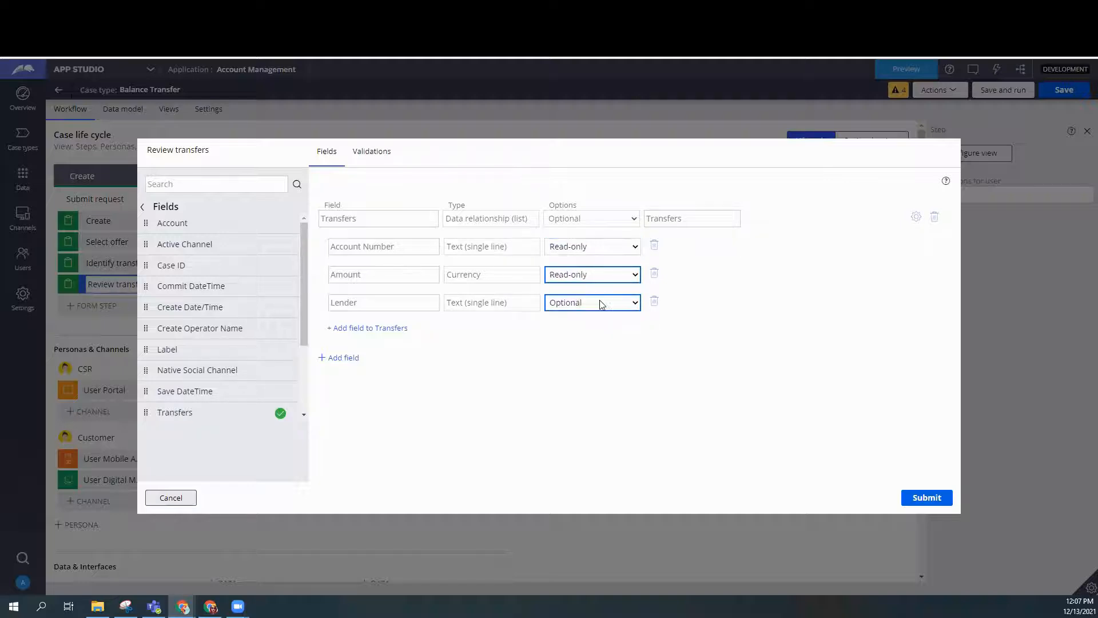
left_click(599, 302)
left_click(599, 336)
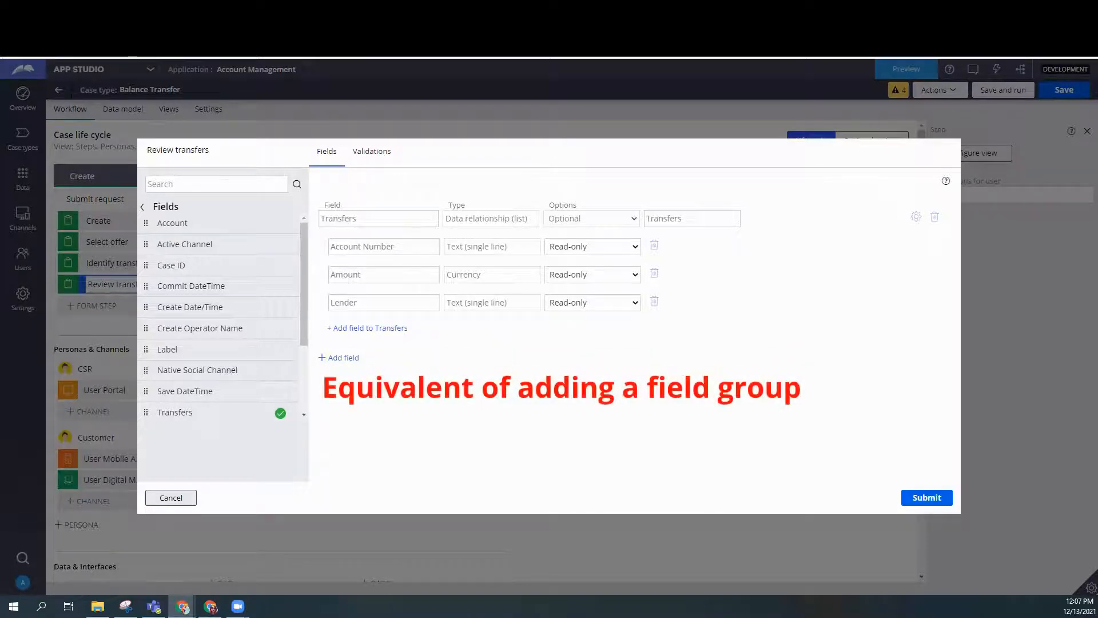
Create a new field named "Total transfer amount" with the Currency type in the Review transfers view
left_click(344, 358)
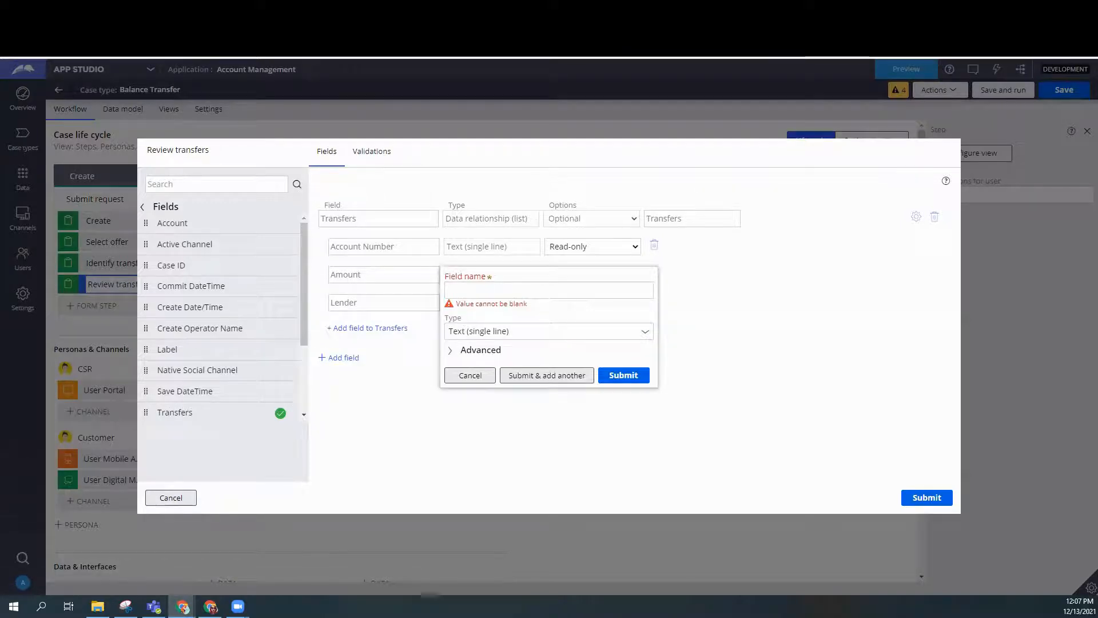
left_click(536, 289)
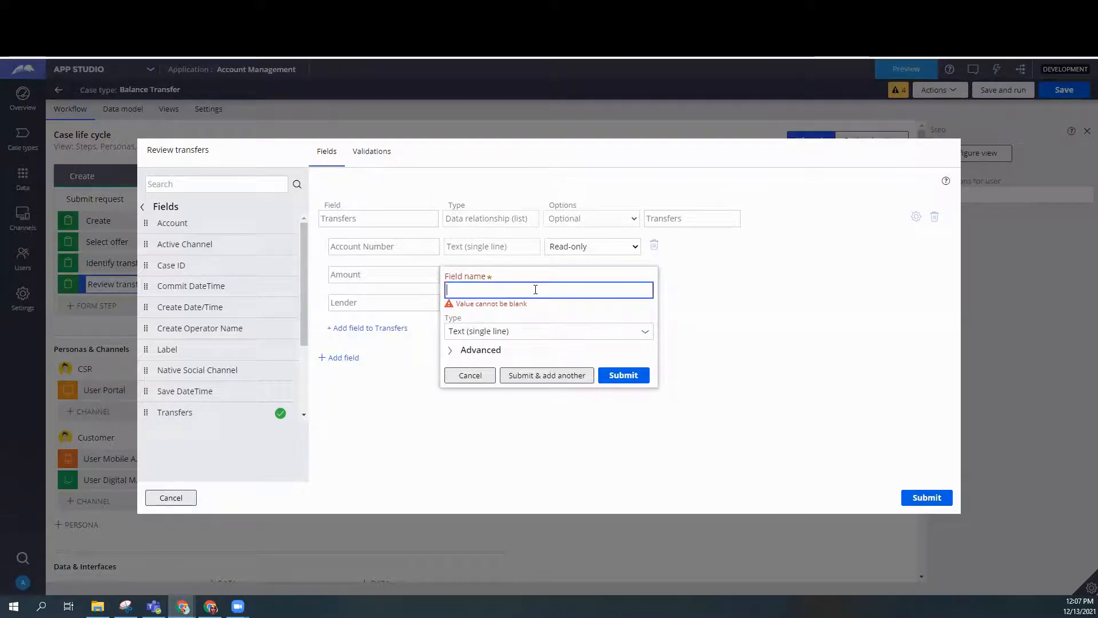
type("Total transfer amount")
left_click(642, 332)
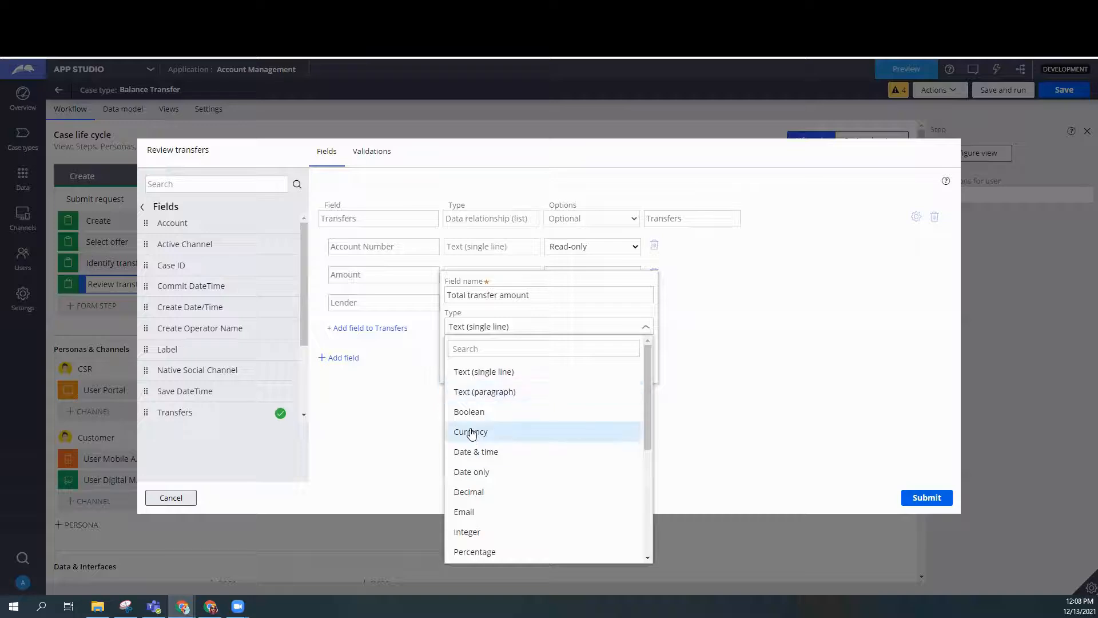
left_click(472, 433)
Make Total transfer amount a calculated field using the Sum of function on Amount, and submit it to add another field
left_click(475, 346)
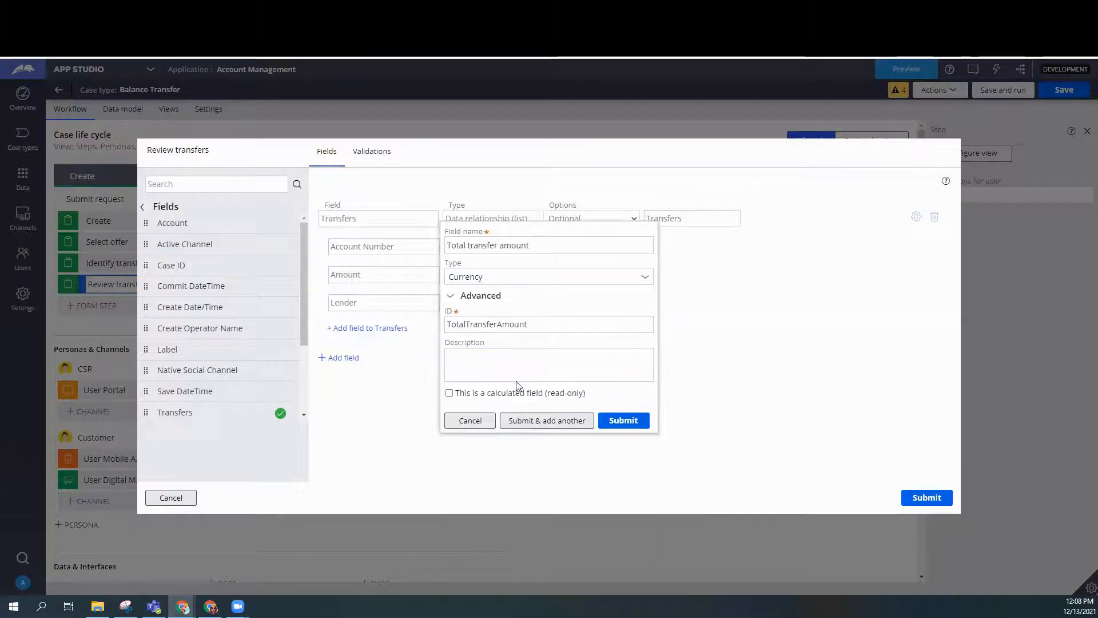
left_click(470, 394)
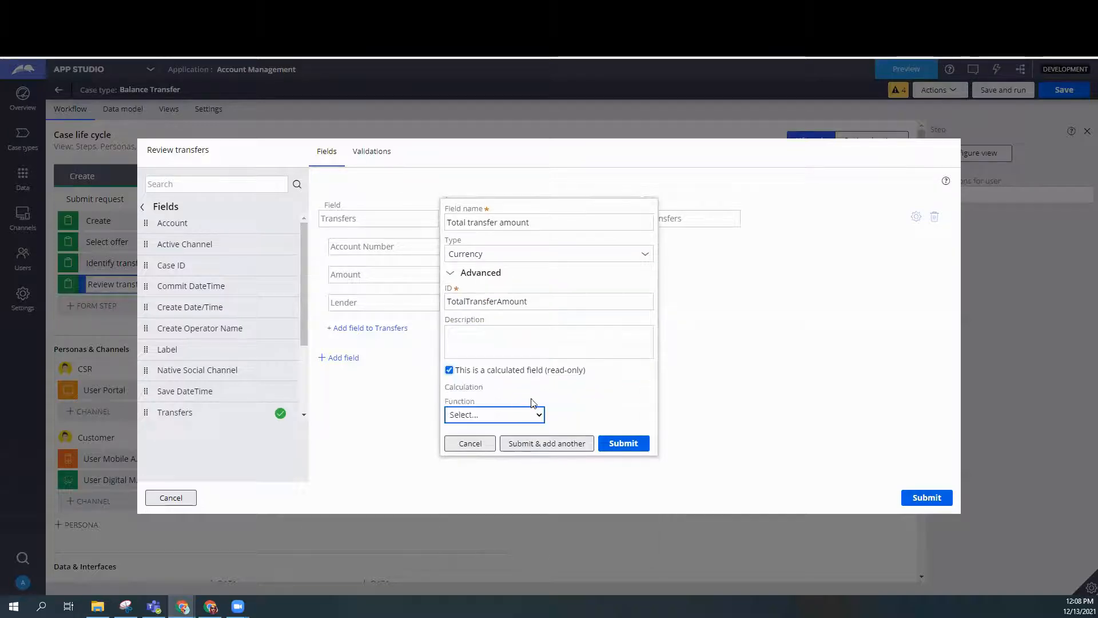
left_click(511, 413)
left_click(498, 438)
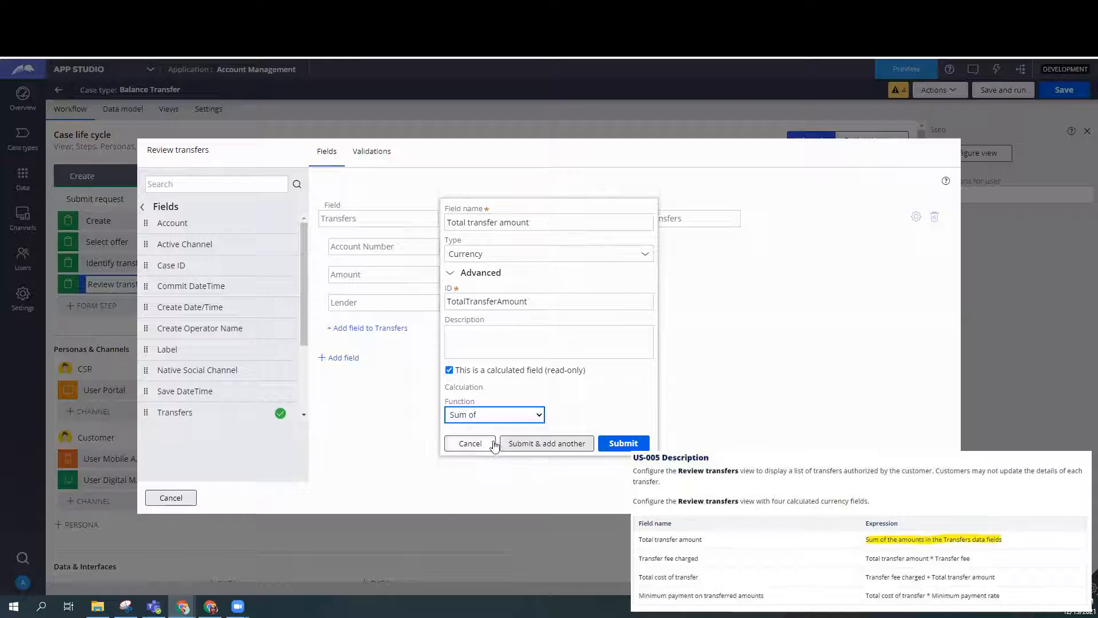
left_click(588, 411)
left_click(589, 440)
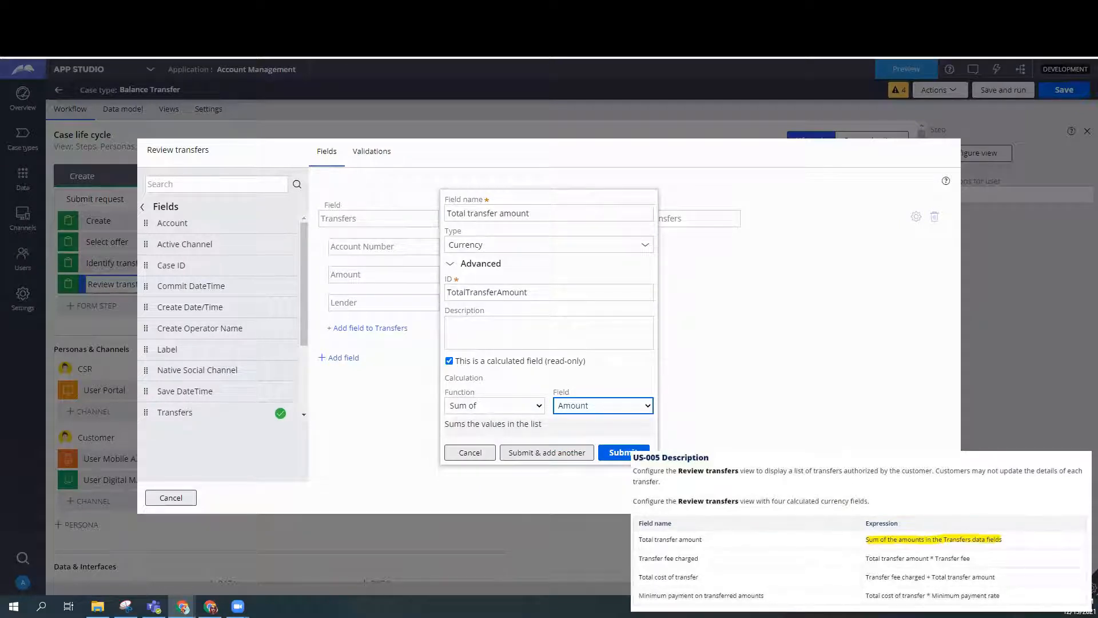
left_click(624, 452)
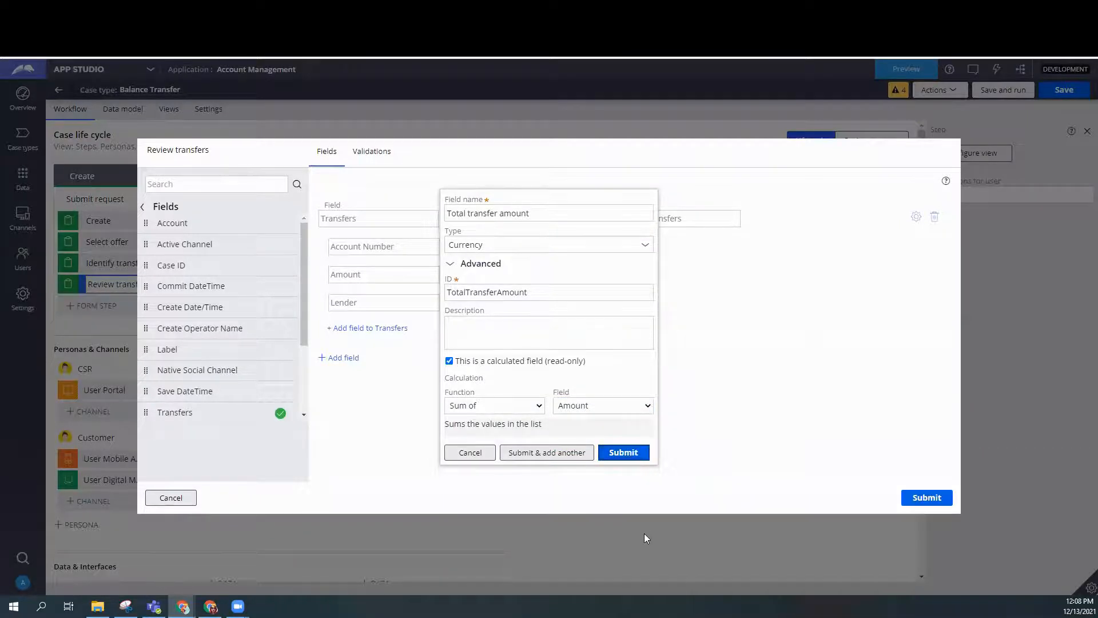
left_click(566, 455)
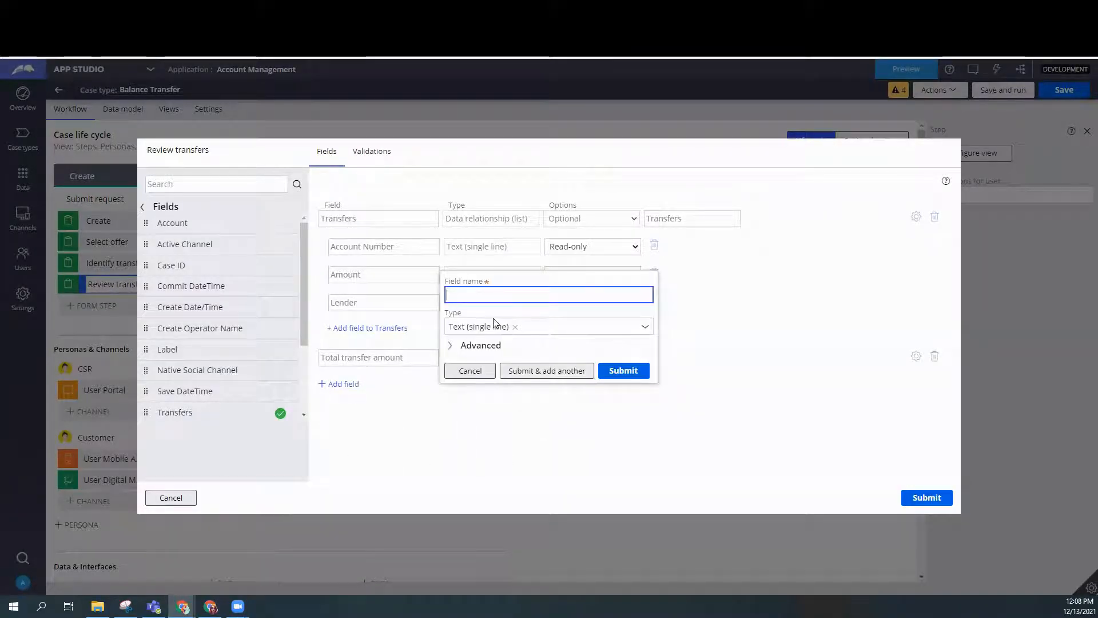
Name the new field "Transfer fee charged" and set its type to Currency
left_click(470, 370)
left_click(546, 291)
type("Transfer fee ")
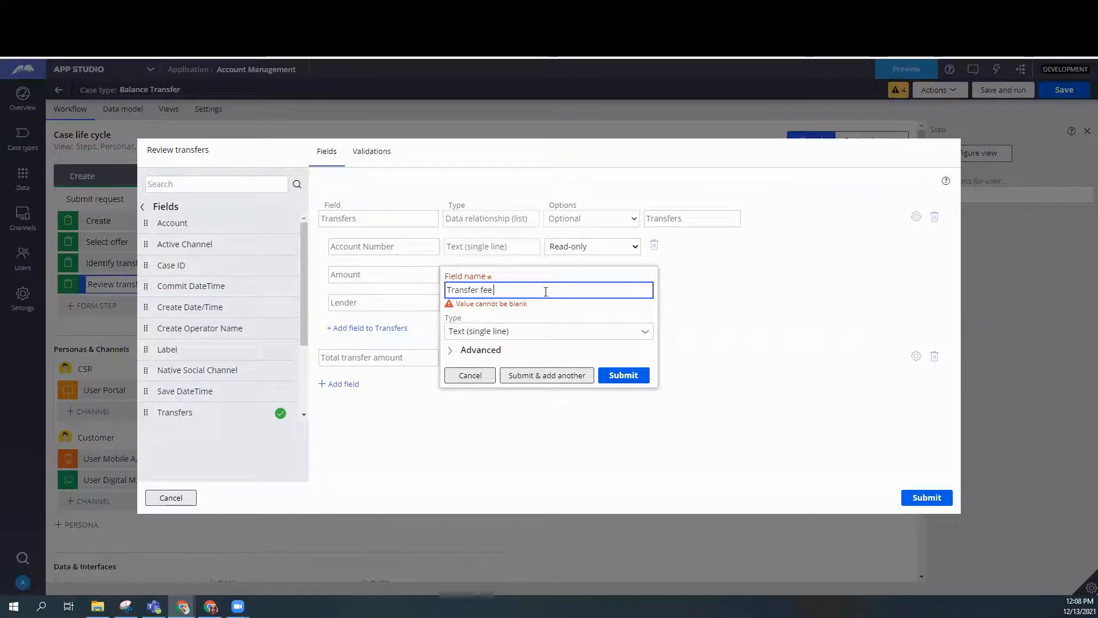
type("charged")
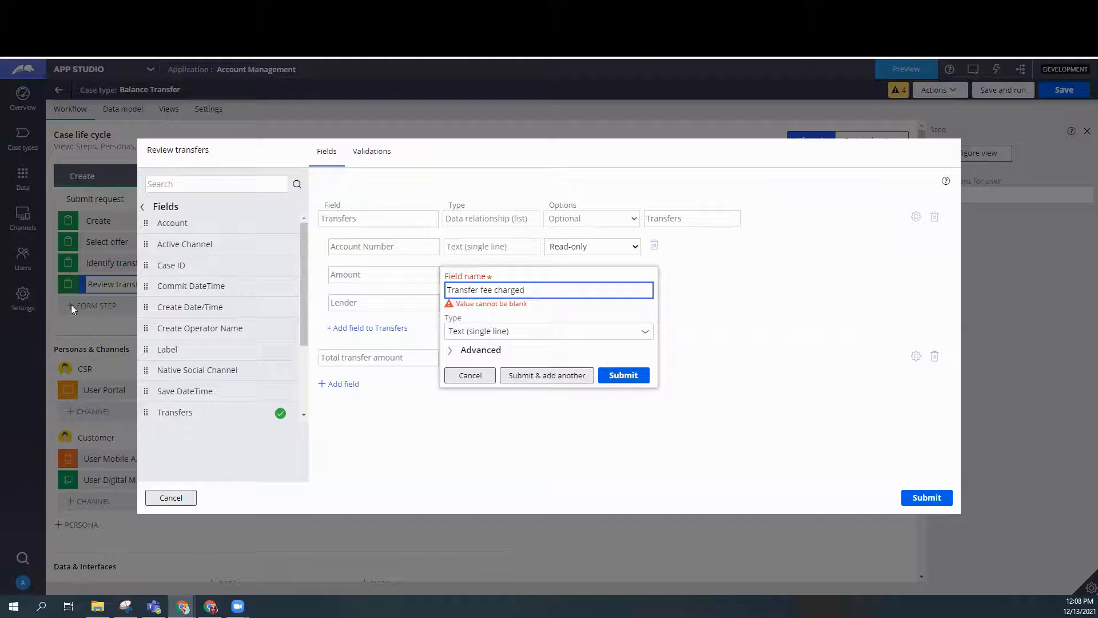
left_click(645, 331)
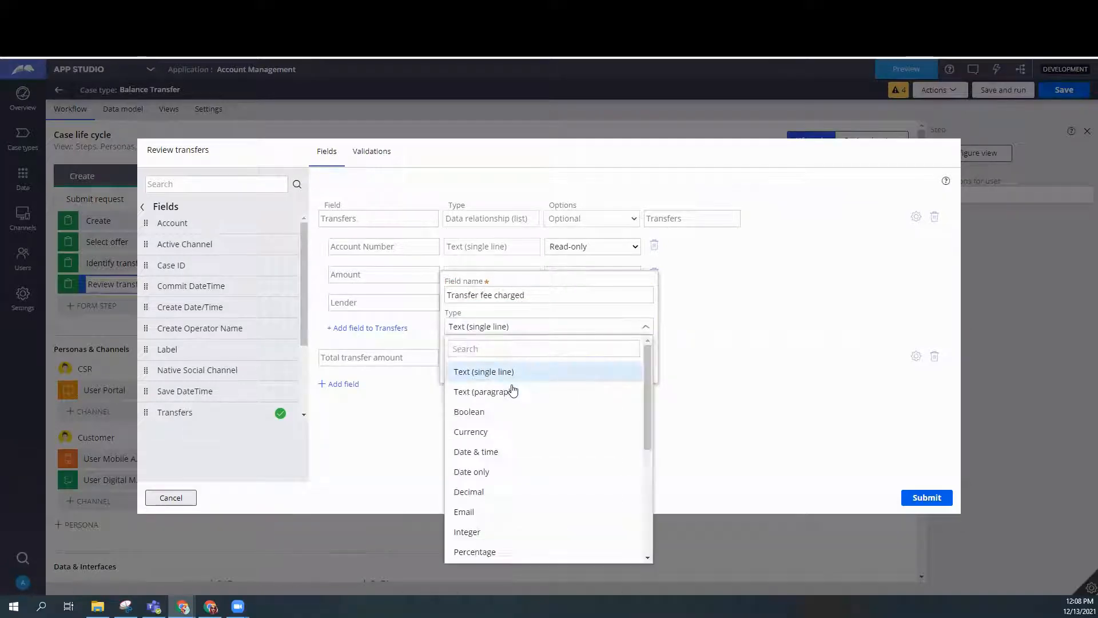
left_click(478, 432)
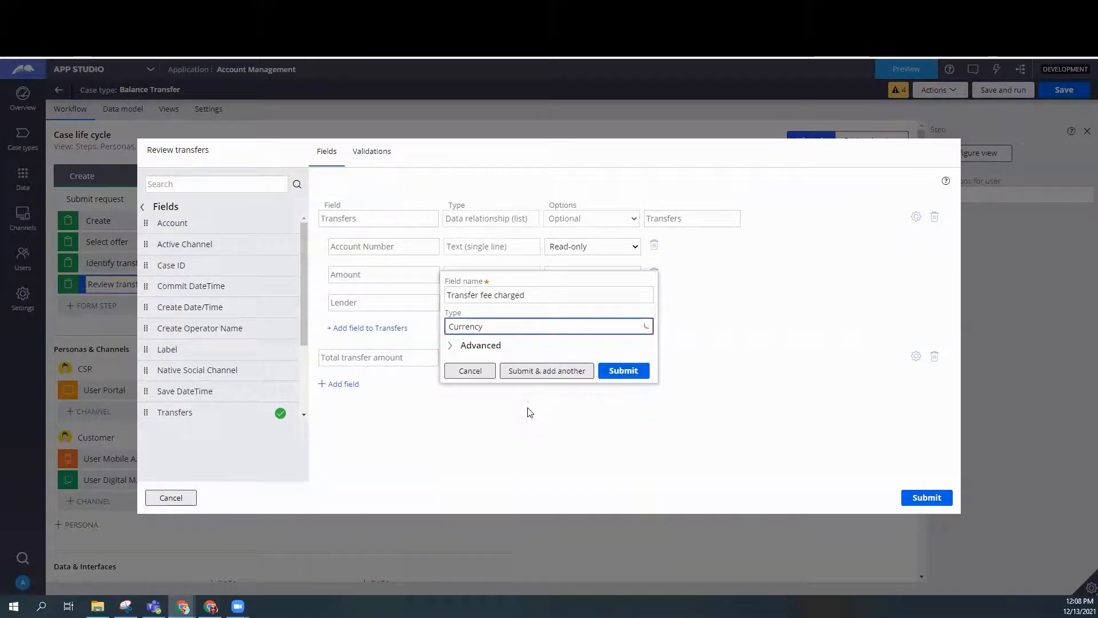
Mark Transfer fee charged as a calculated read-only field with the Use expression function
left_click(451, 346)
left_click(449, 393)
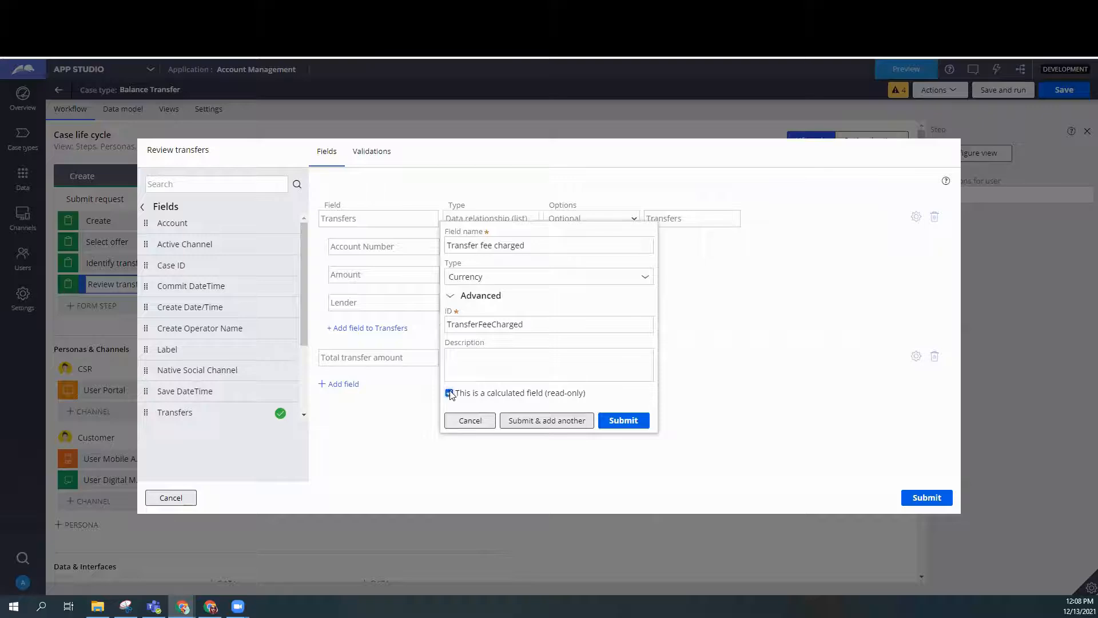
left_click(526, 414)
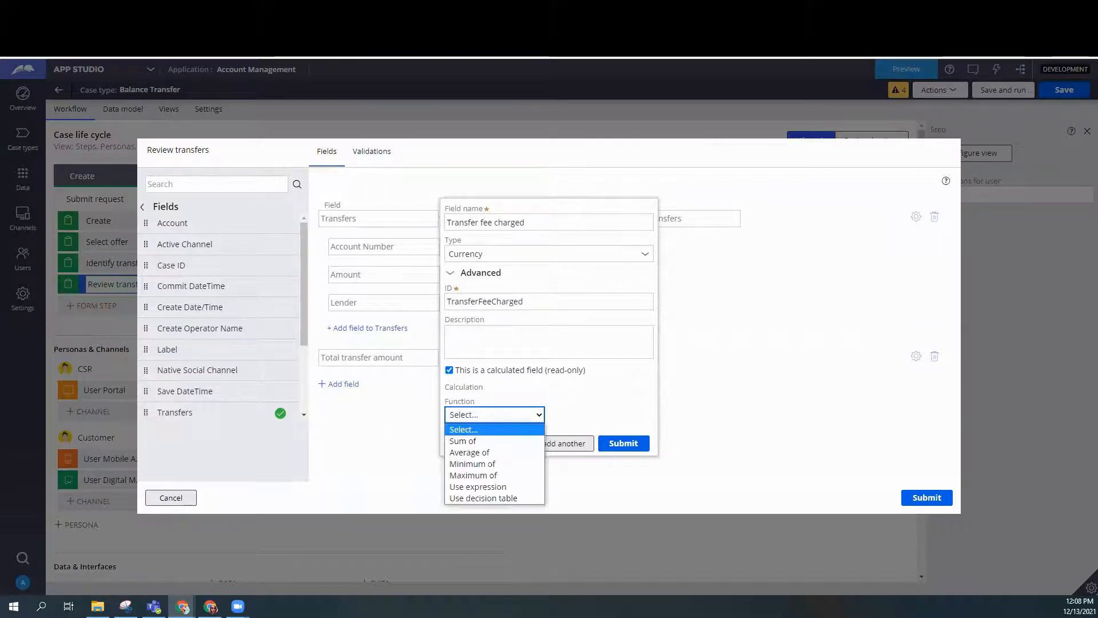
left_click(464, 429)
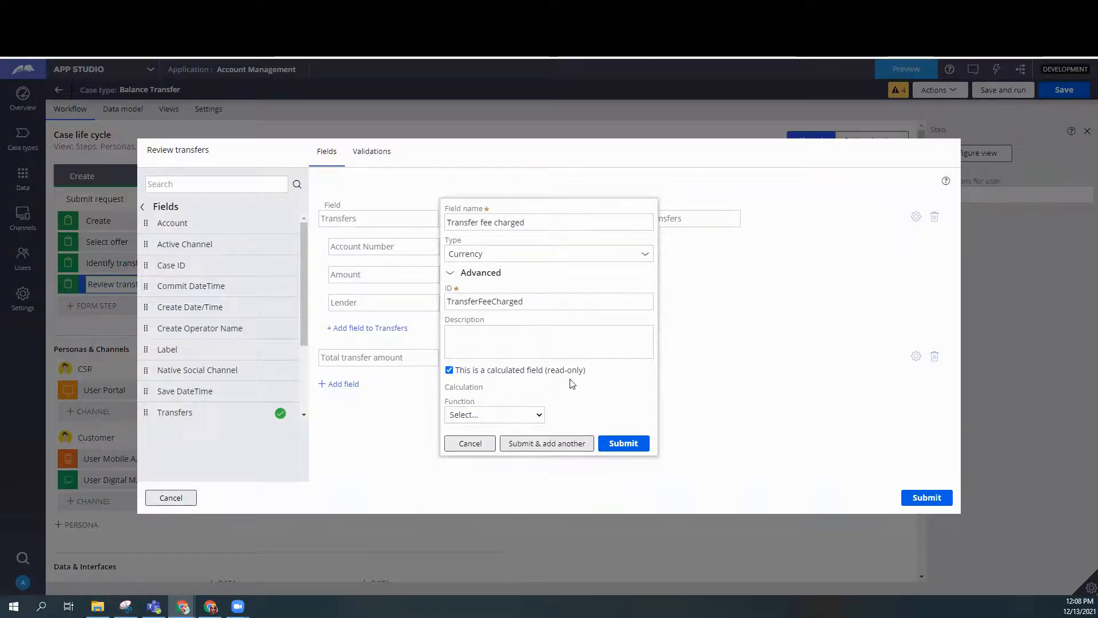
left_click(484, 415)
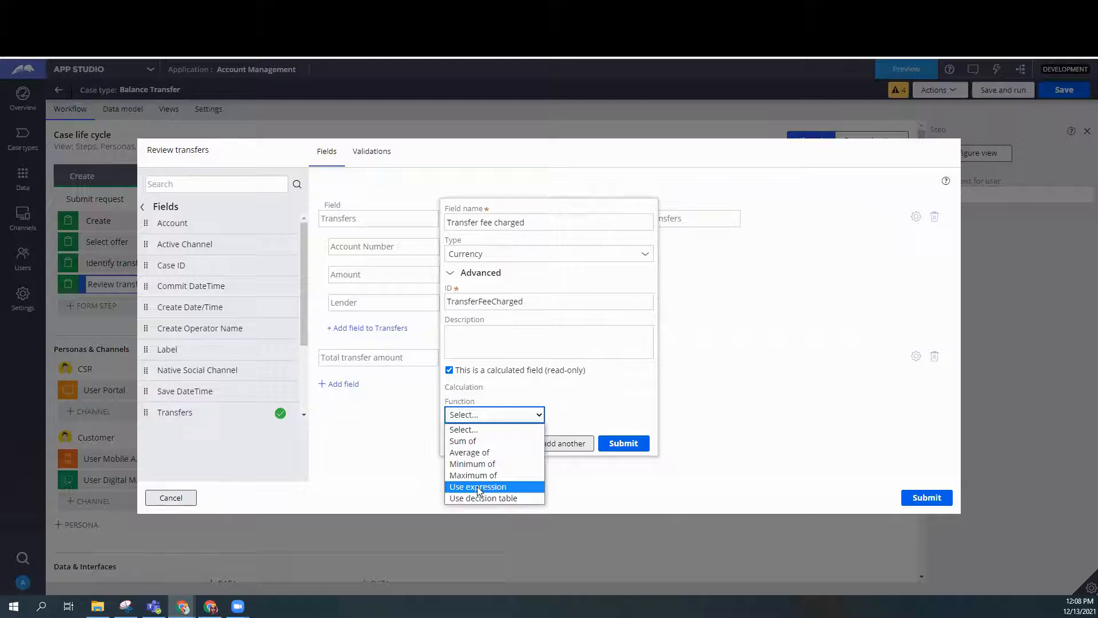
left_click(479, 478)
Begin the Transfer fee charged expression with the .TotalTransferAmount field
left_click(507, 418)
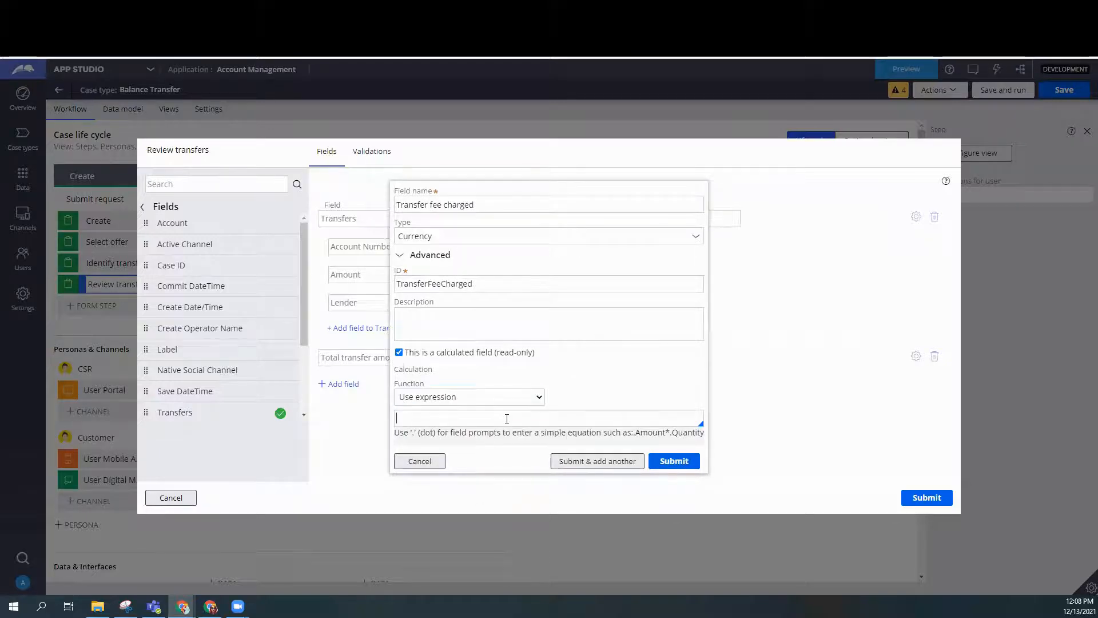
type(".")
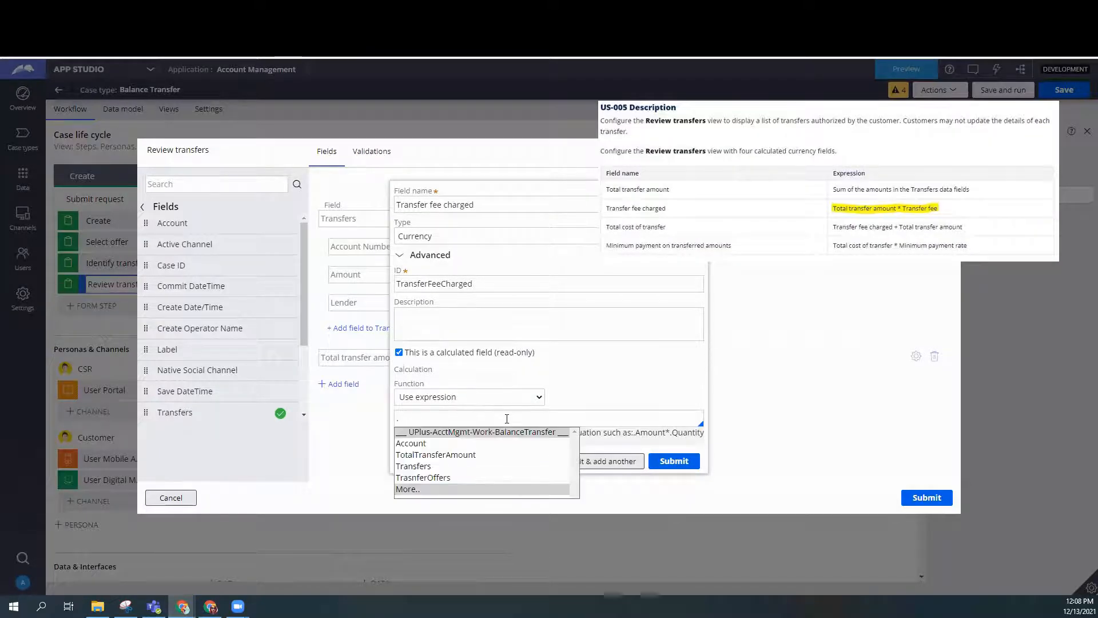
key("Down")
key("Down")
key("Return")
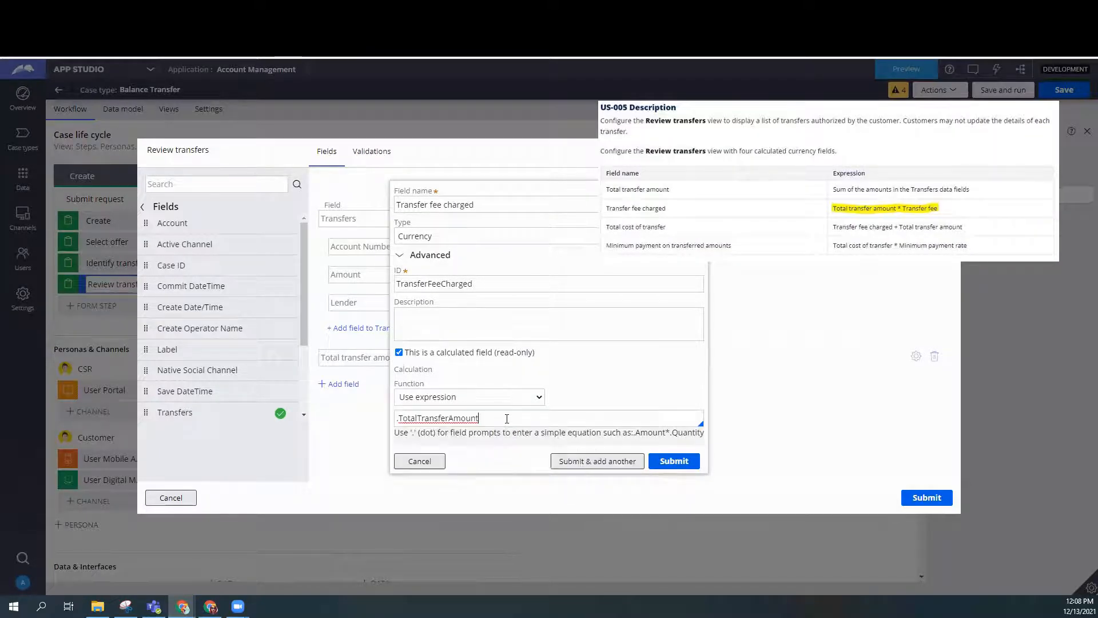
Multiply the total in the expression by .TrasnferOffers.TransferFee
type("* .")
key("Up")
key("Up")
key("Down")
key("Return")
type(".")
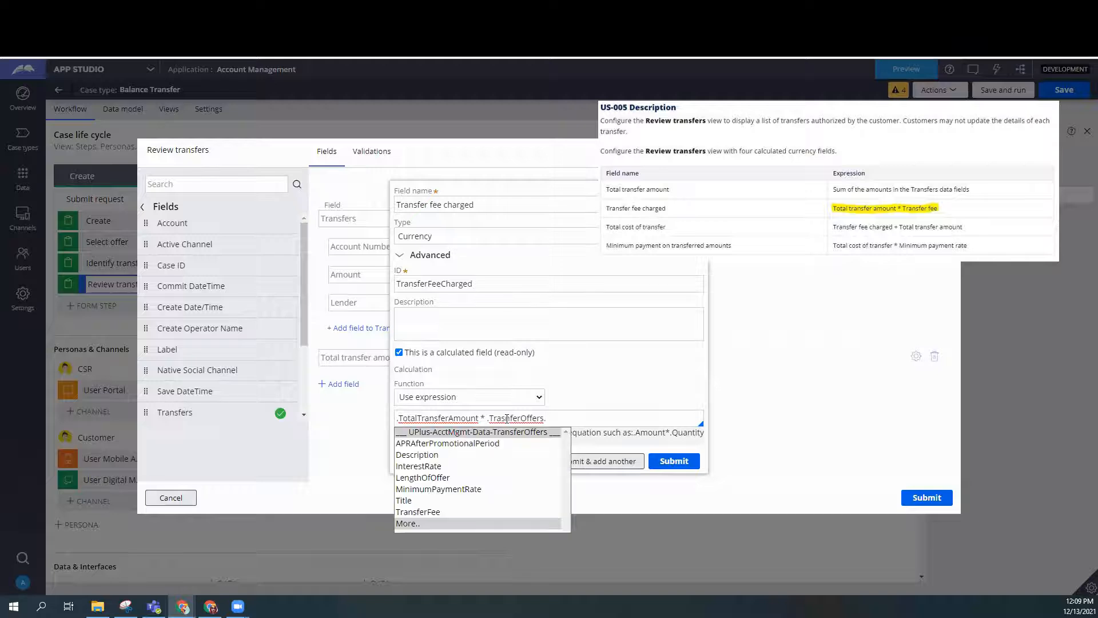
key("Down")
key("Down")
key("Down")
key("Down")
key("Down")
key("Down")
key("Down")
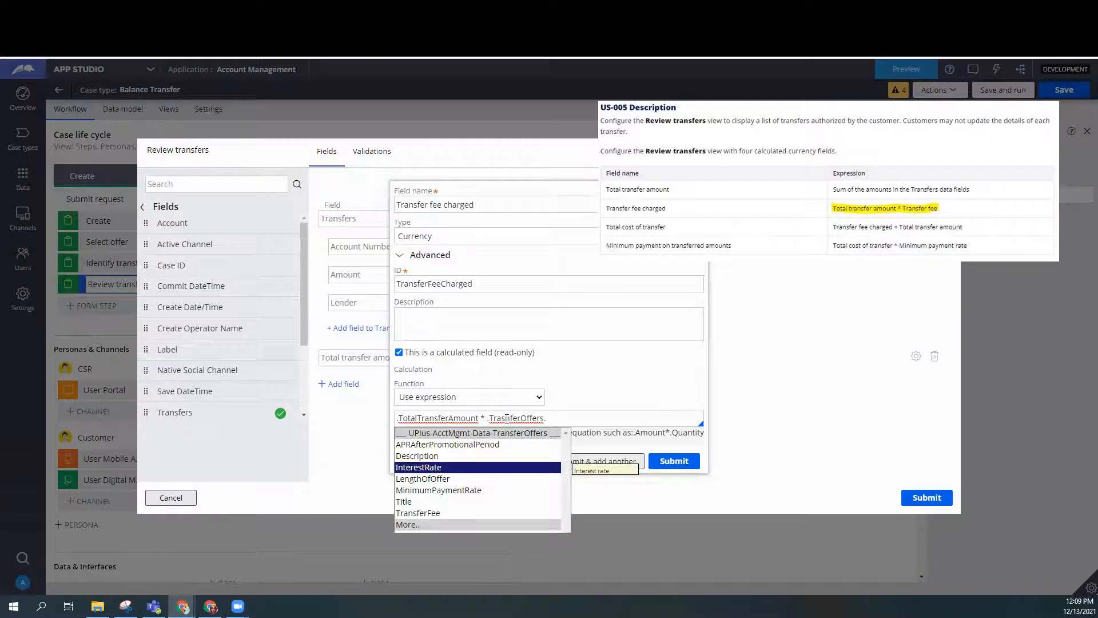
key("Return")
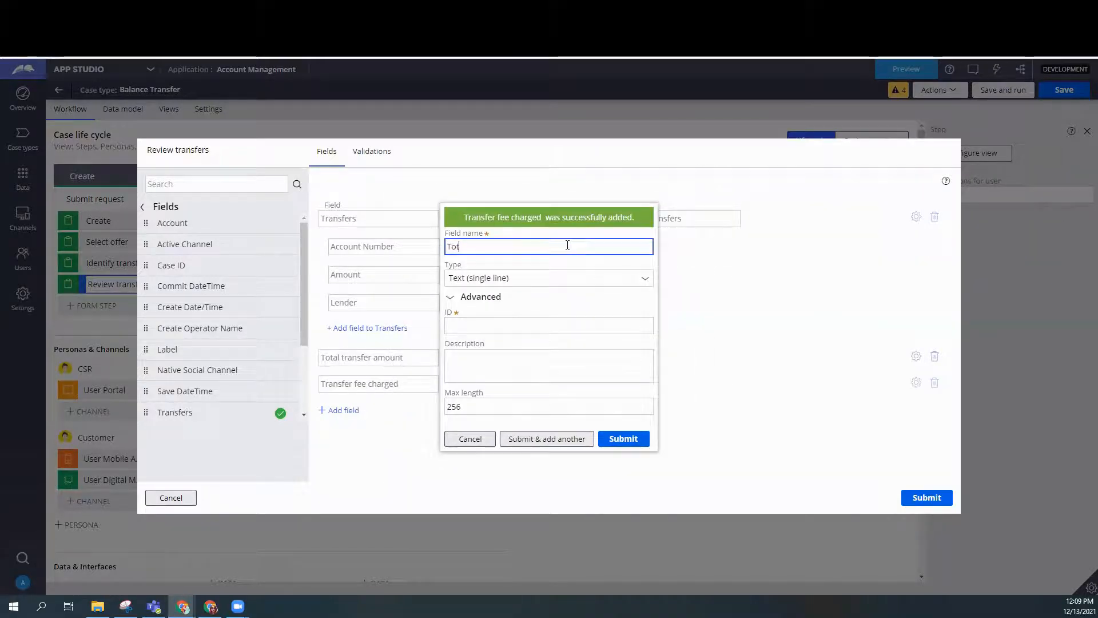
Name the new field "Total cost of tranfer" and set its type to Currency
left_click(568, 245)
type("Total cost o")
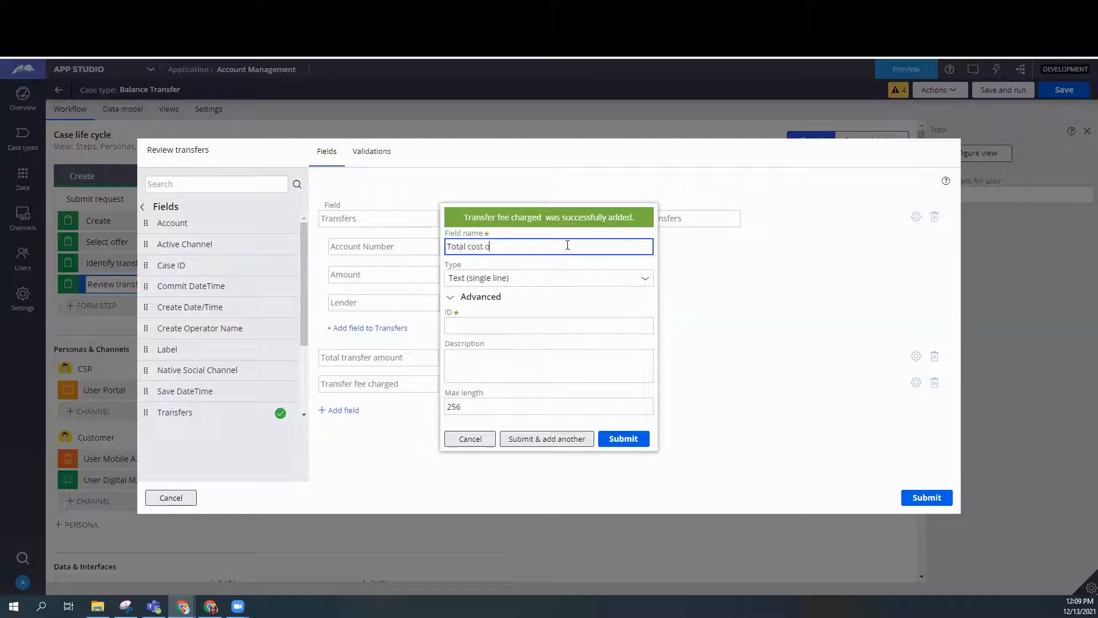
type("f tranfer")
key("Tab")
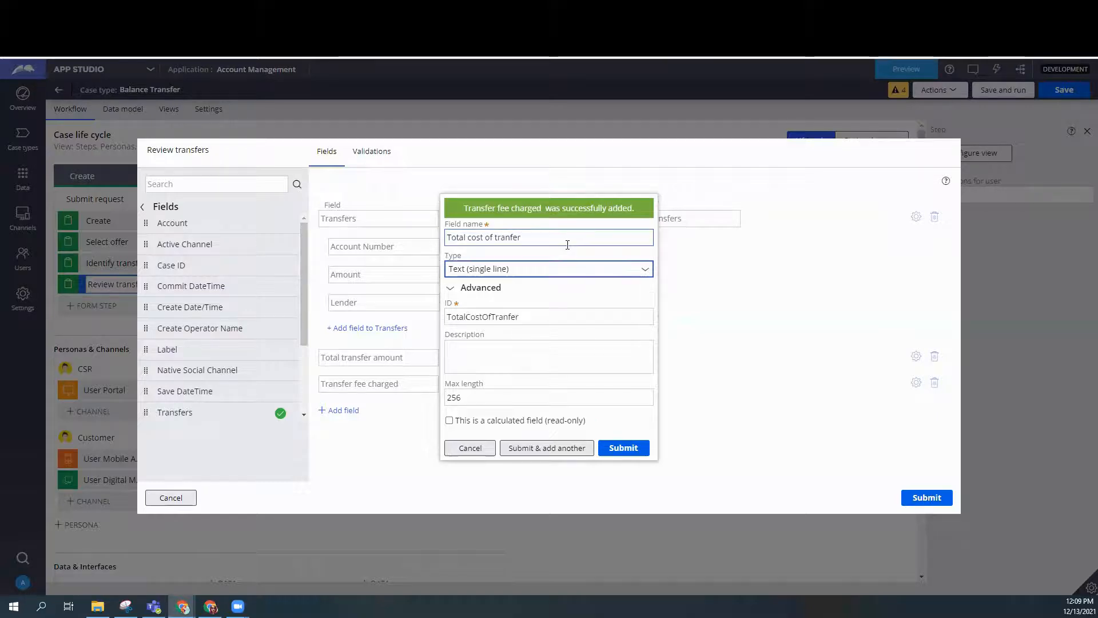
left_click(646, 273)
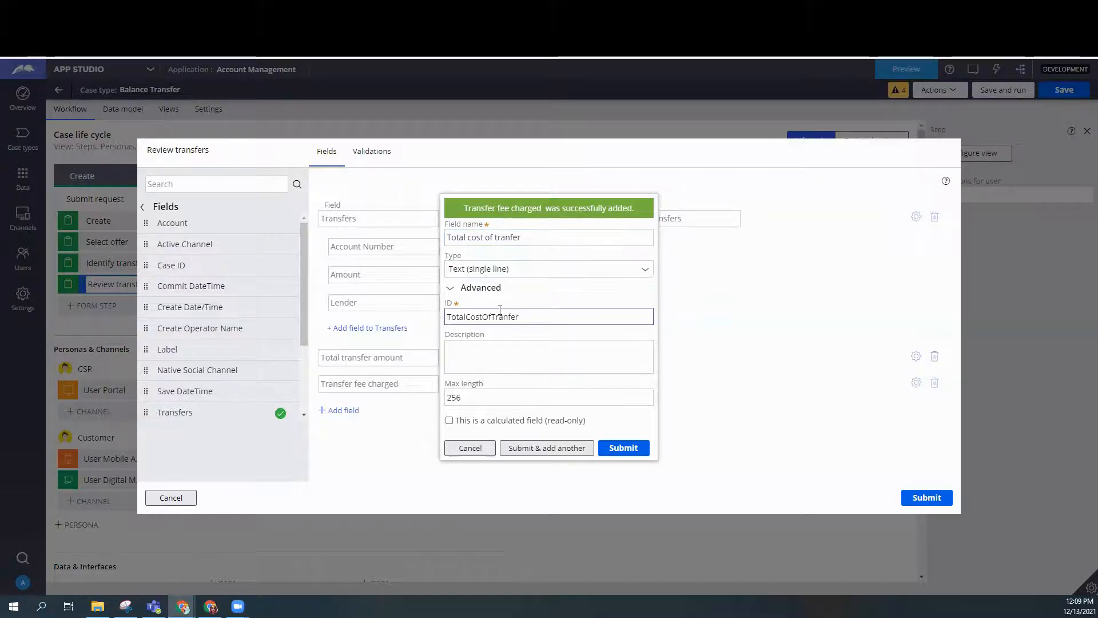
left_click(646, 270)
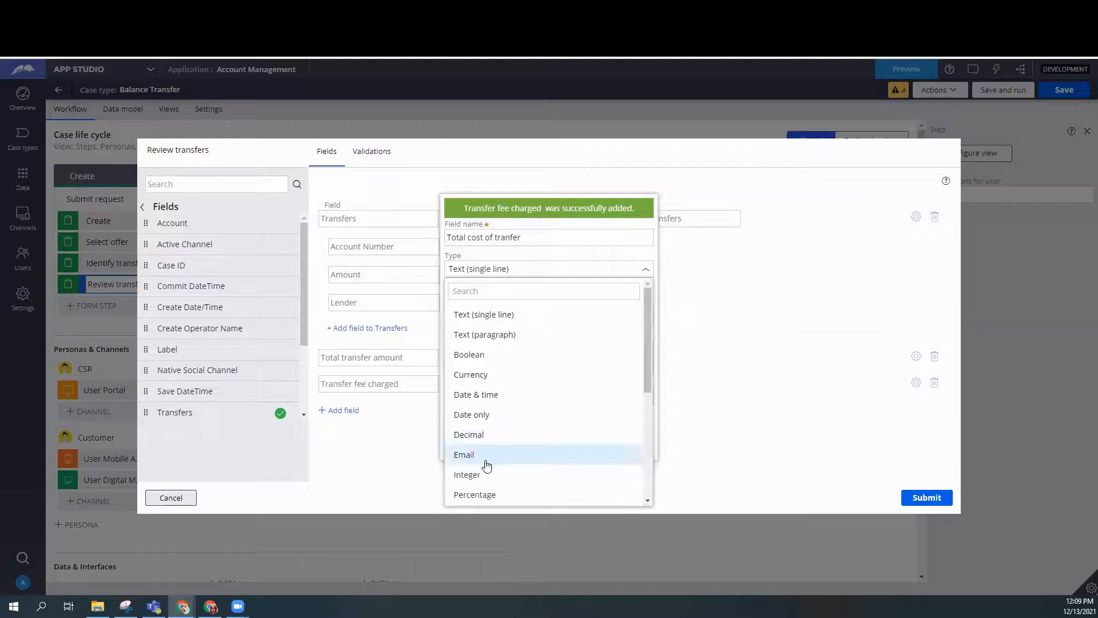
scroll(486, 423, "down", 3)
scroll(475, 325, "up", 1)
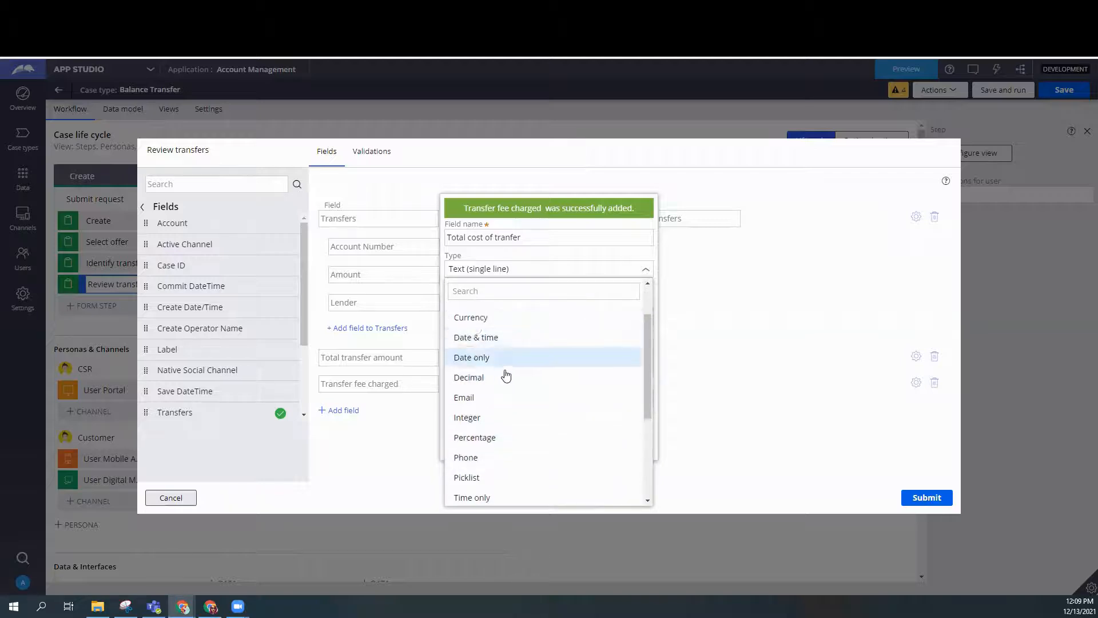
left_click(475, 321)
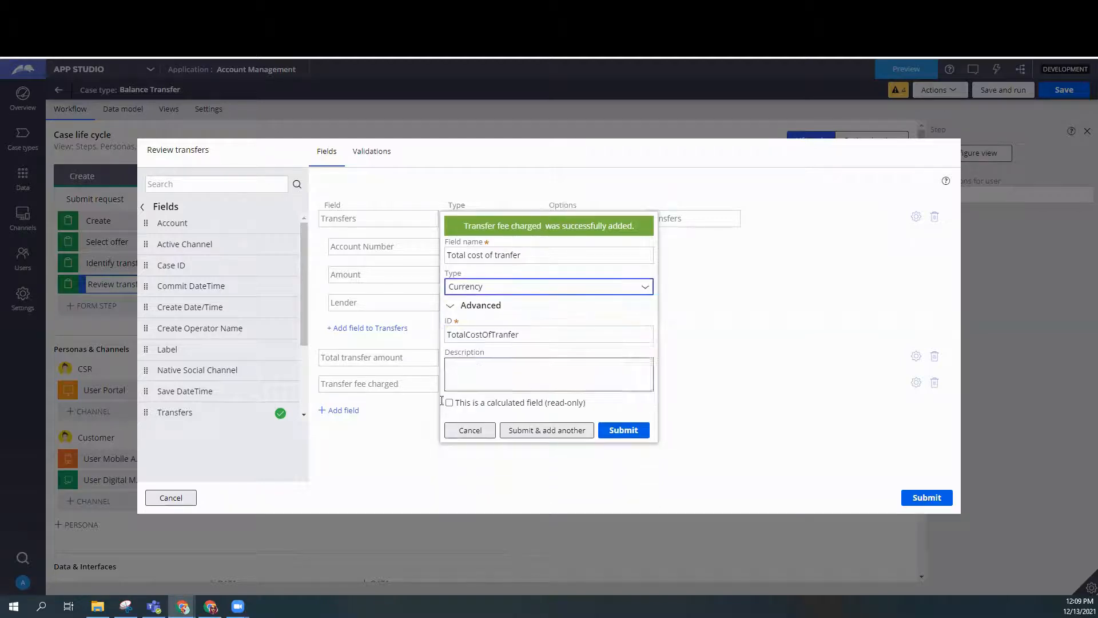
Mark Total cost of tranfer as a calculated read-only field with the Use expression function
left_click(450, 402)
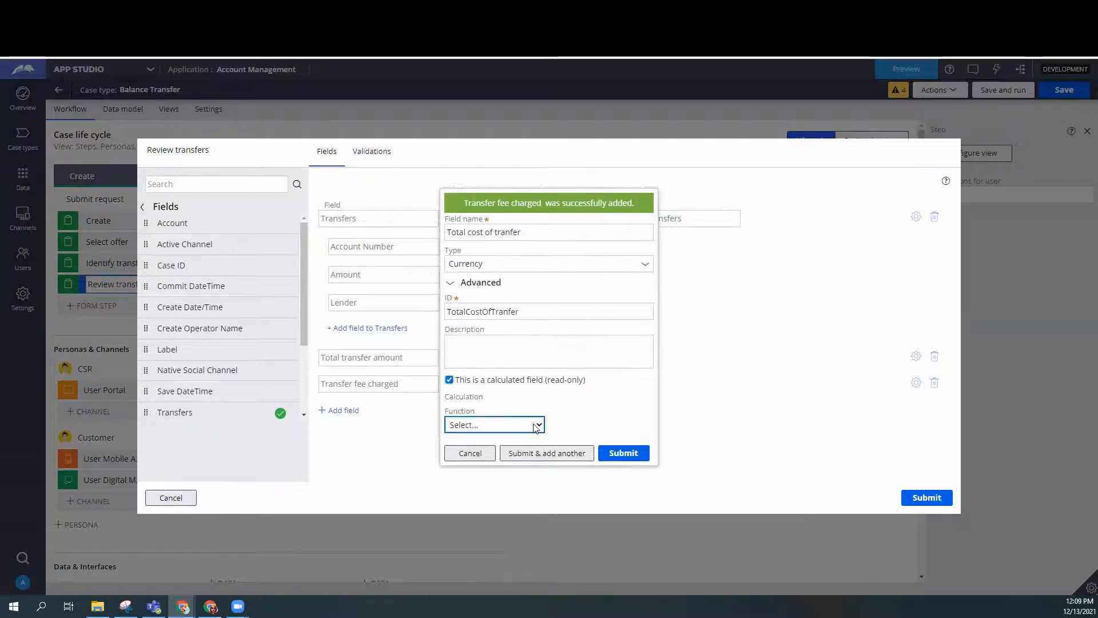
left_click(535, 426)
left_click(506, 498)
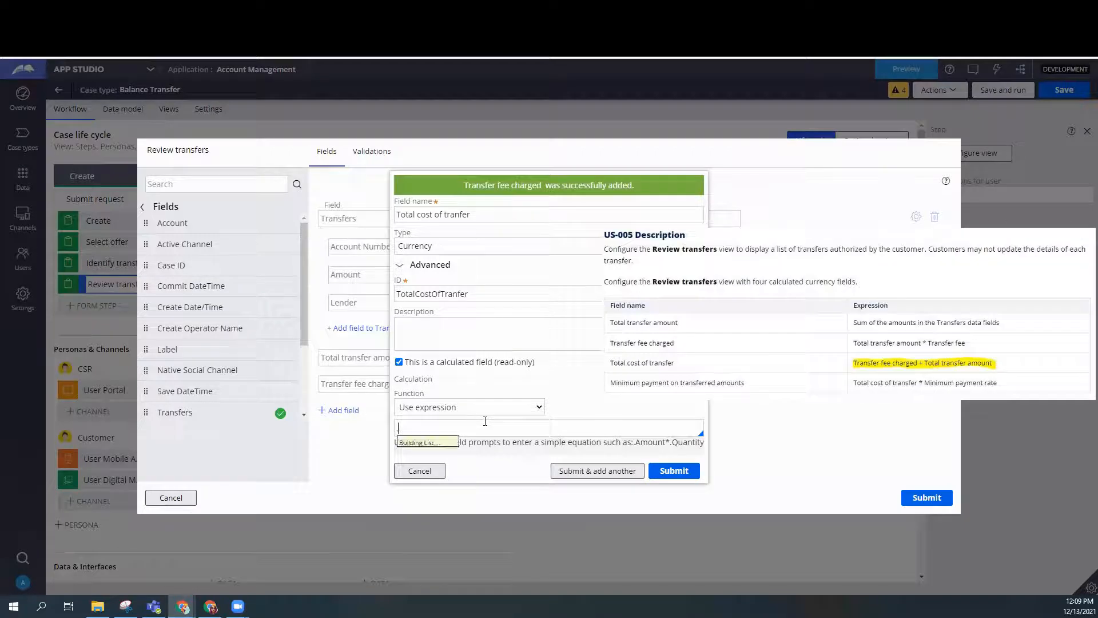
Set the expression to .TransferFeeCharged + .TotalTransferAmount and submit the field, starting another new one
type(".")
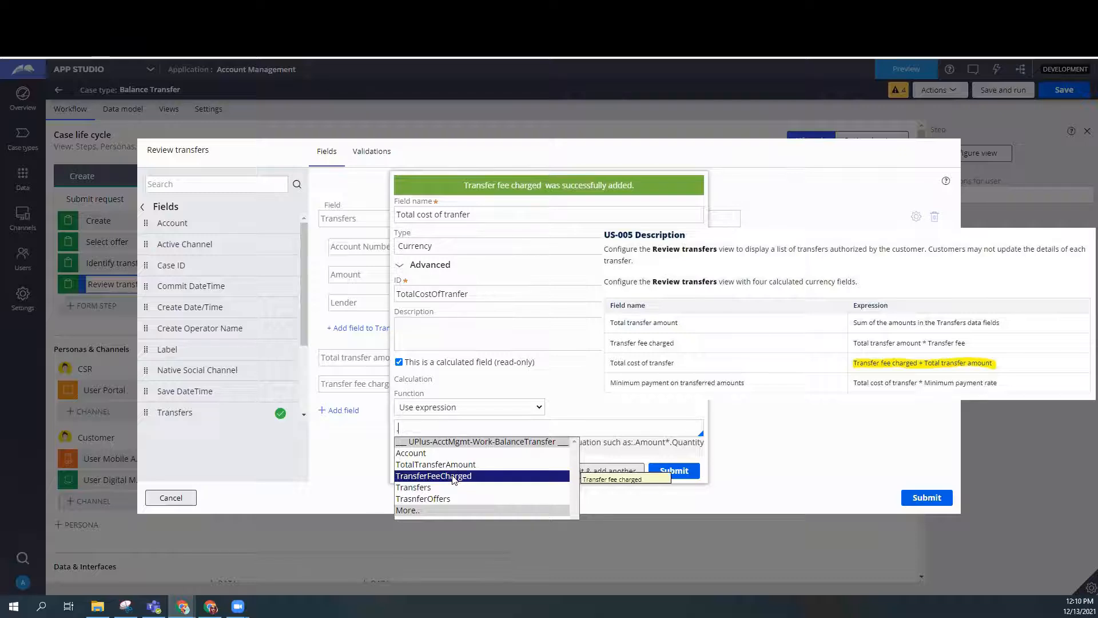
left_click(453, 477)
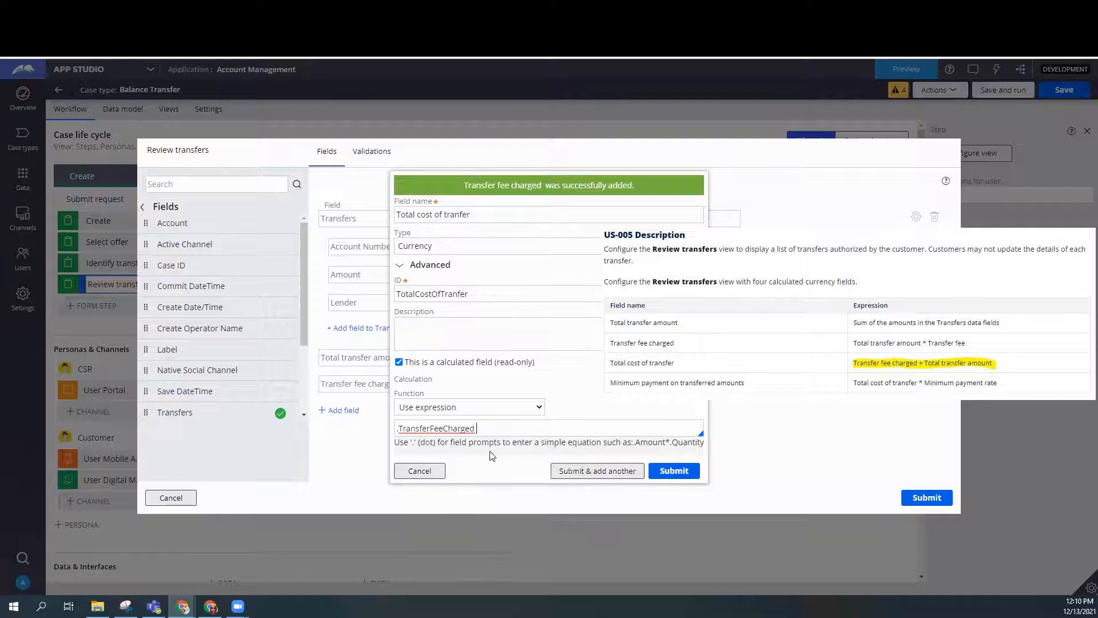
type("* .")
type("+ .")
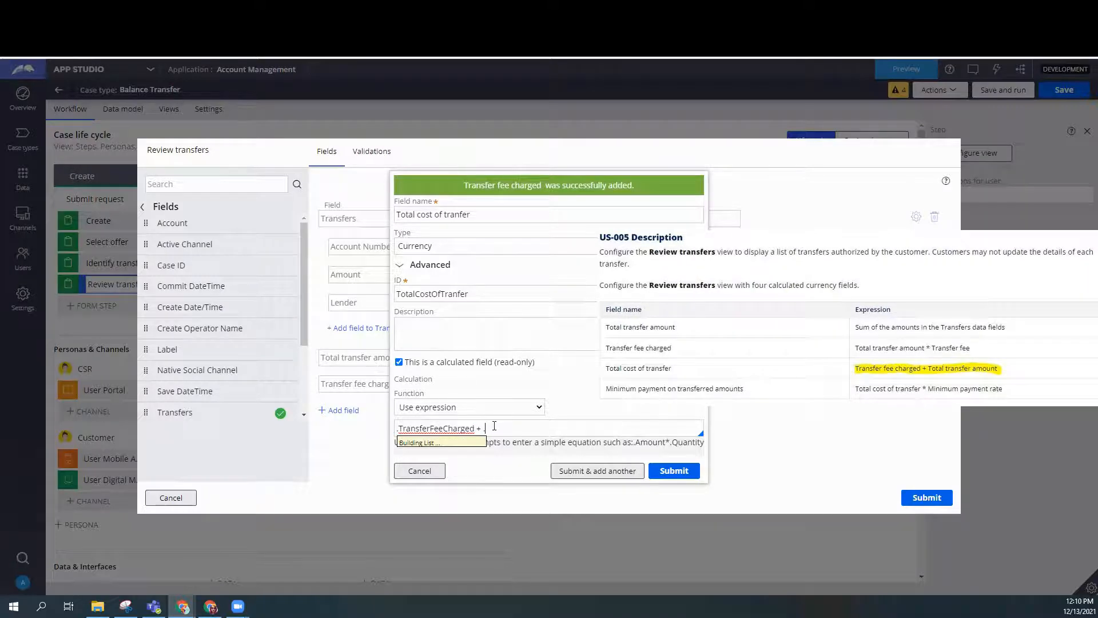
left_click(406, 471)
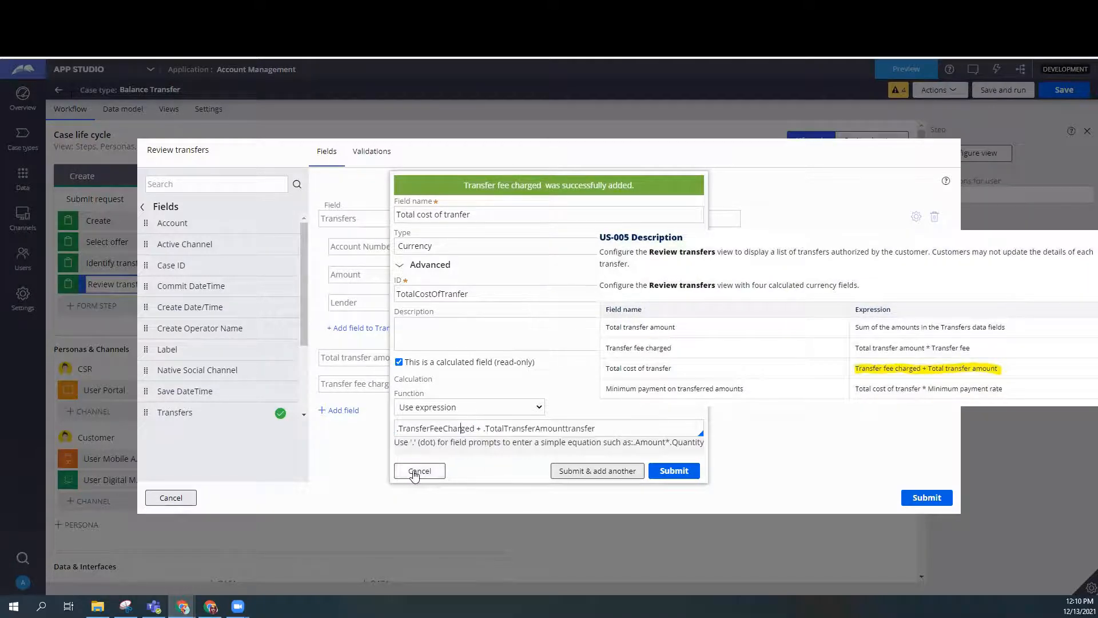
left_click_drag(565, 429, 604, 429)
key("BackSpace")
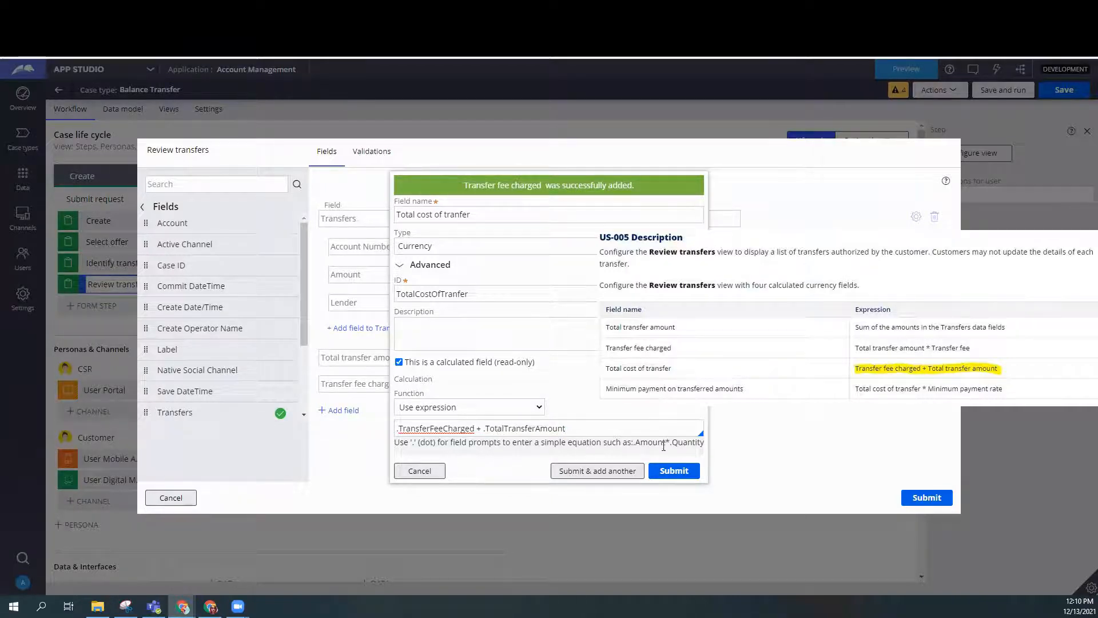
left_click(591, 472)
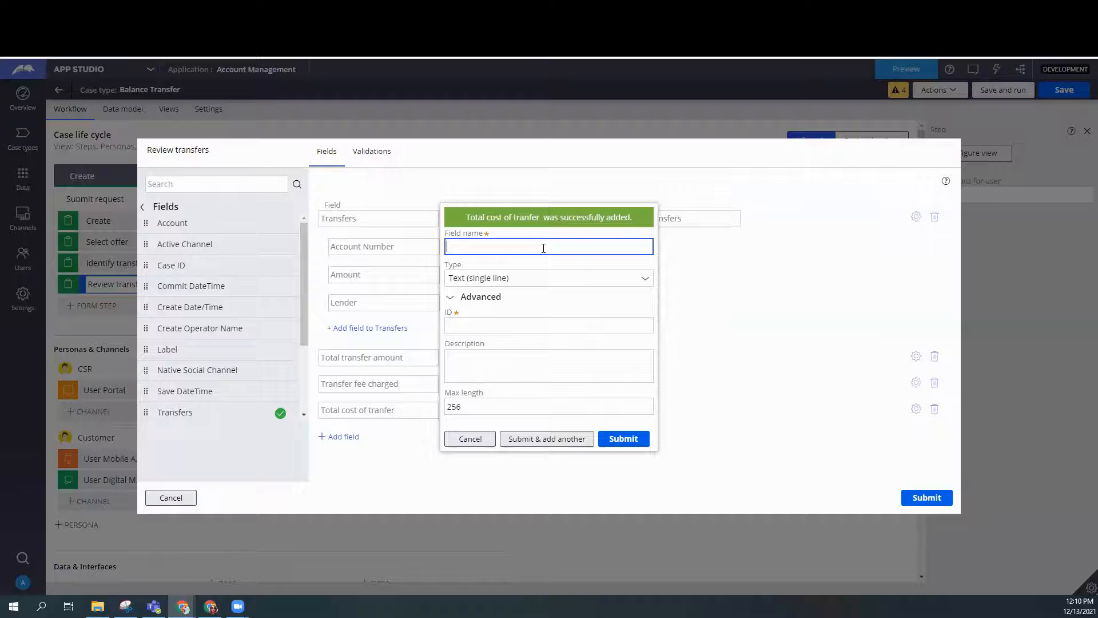
Name the new field "Minimum payment on transferred amounts" and set its type to Currency
type("Minimum payment on transferr")
type("ed amounts")
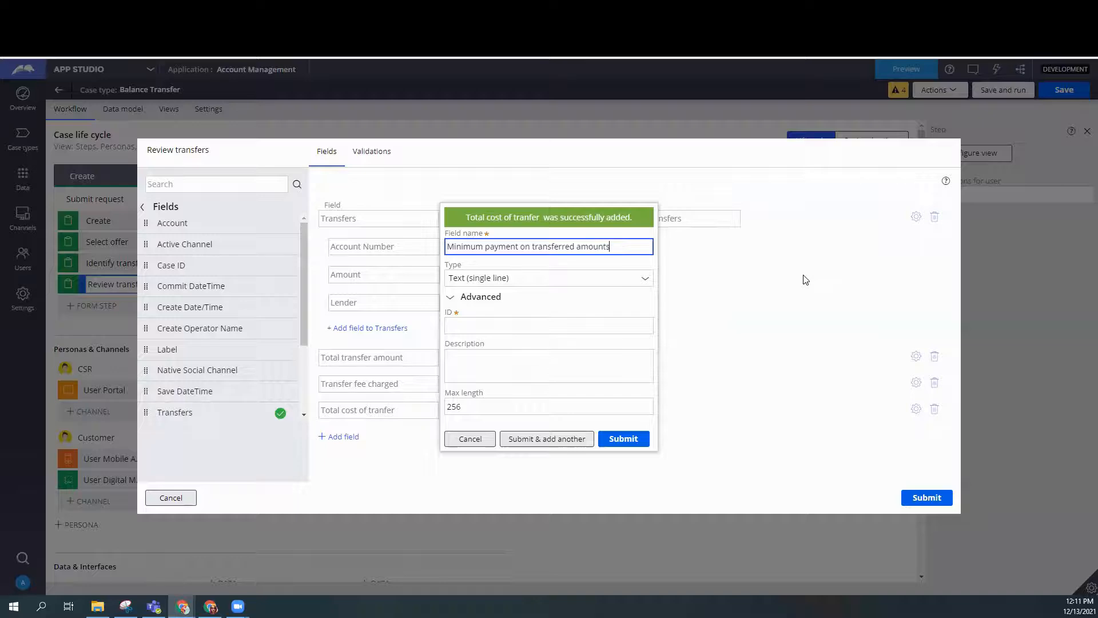
key("Tab")
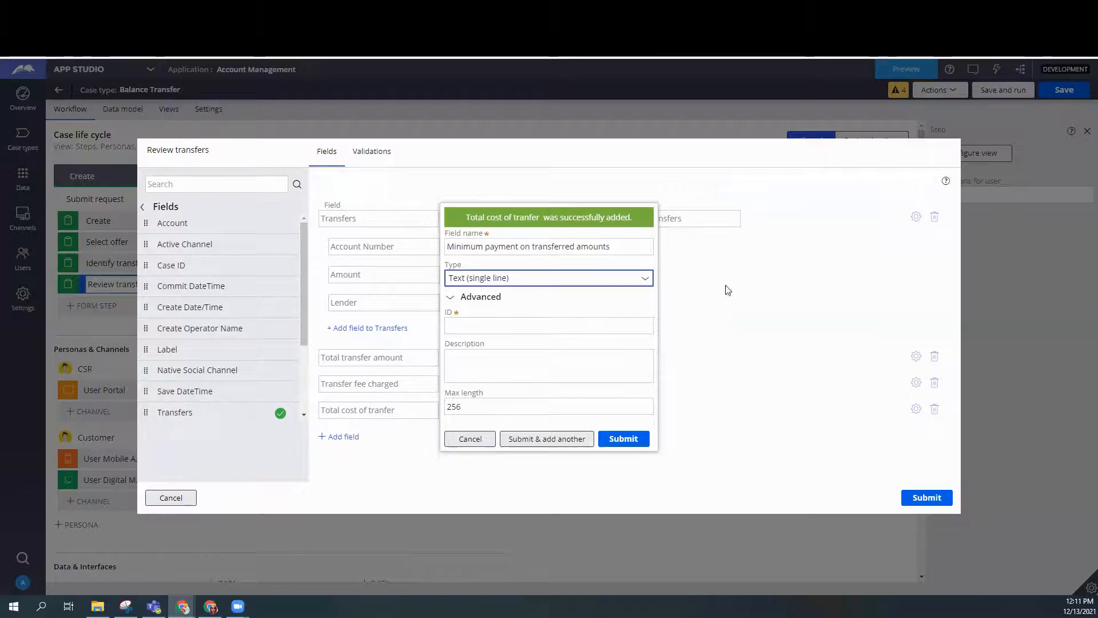
left_click(645, 269)
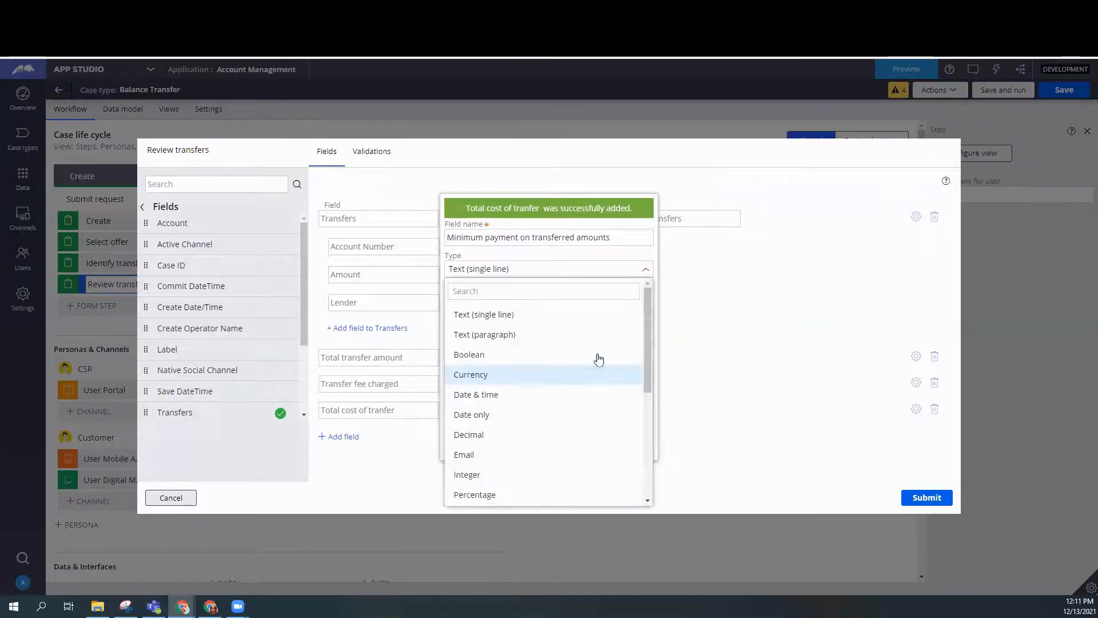
left_click(526, 375)
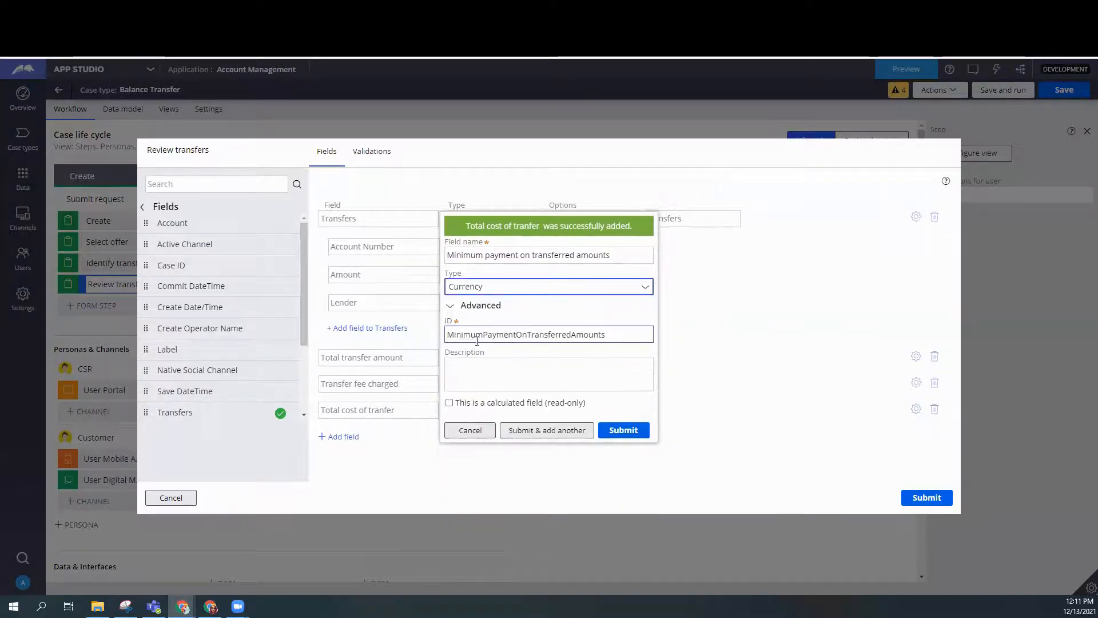
Mark Minimum payment on transferred amounts as a calculated read-only field with the Use expression function
left_click(450, 403)
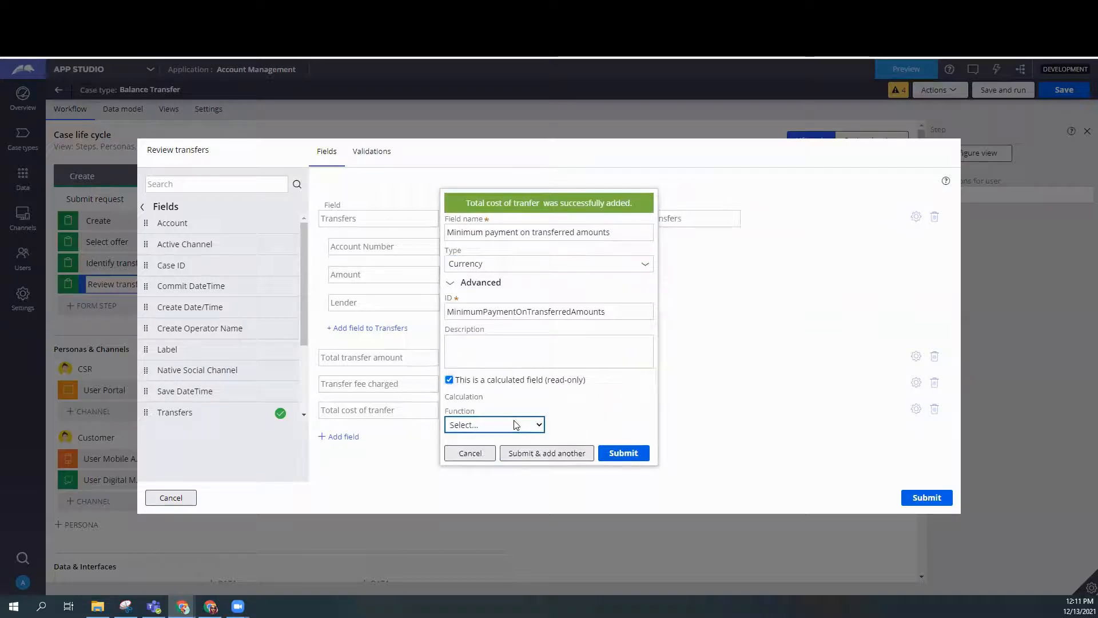
left_click(515, 424)
left_click(498, 497)
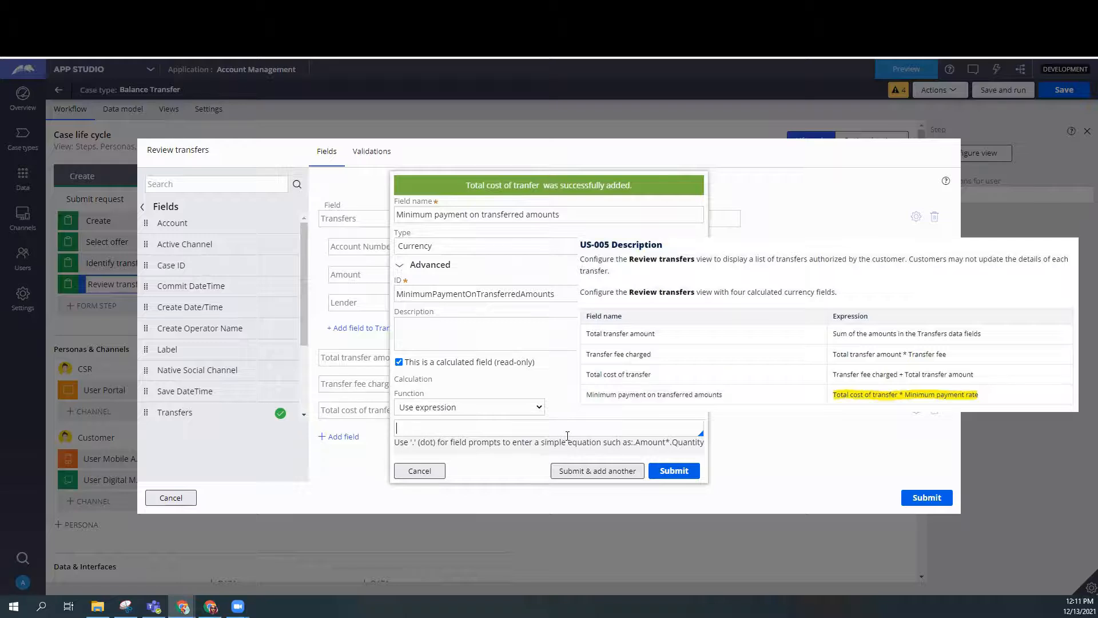
Set the expression to .TotalCostOfTranfer * .TrasnferOffers.MinimumPaymentRate and submit the field
type(".to")
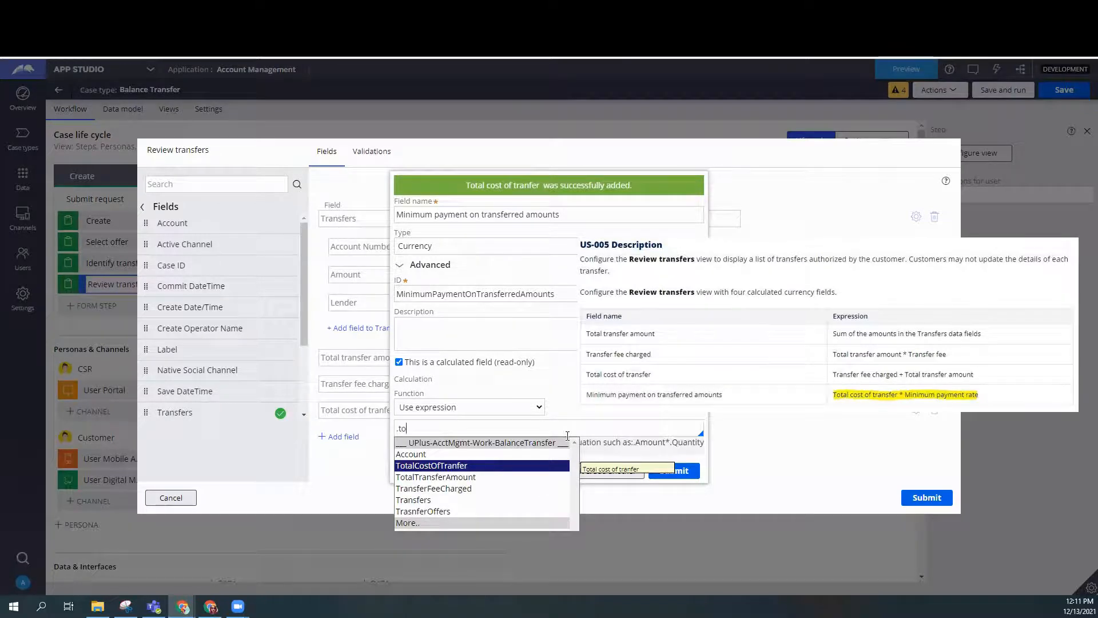
key("Return")
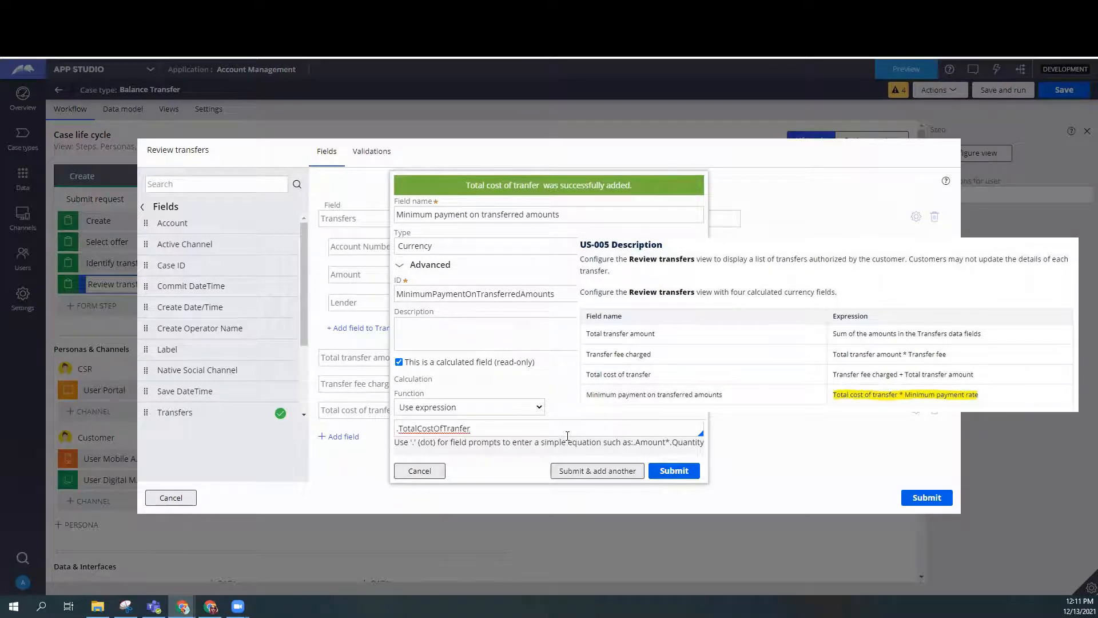
type("* .")
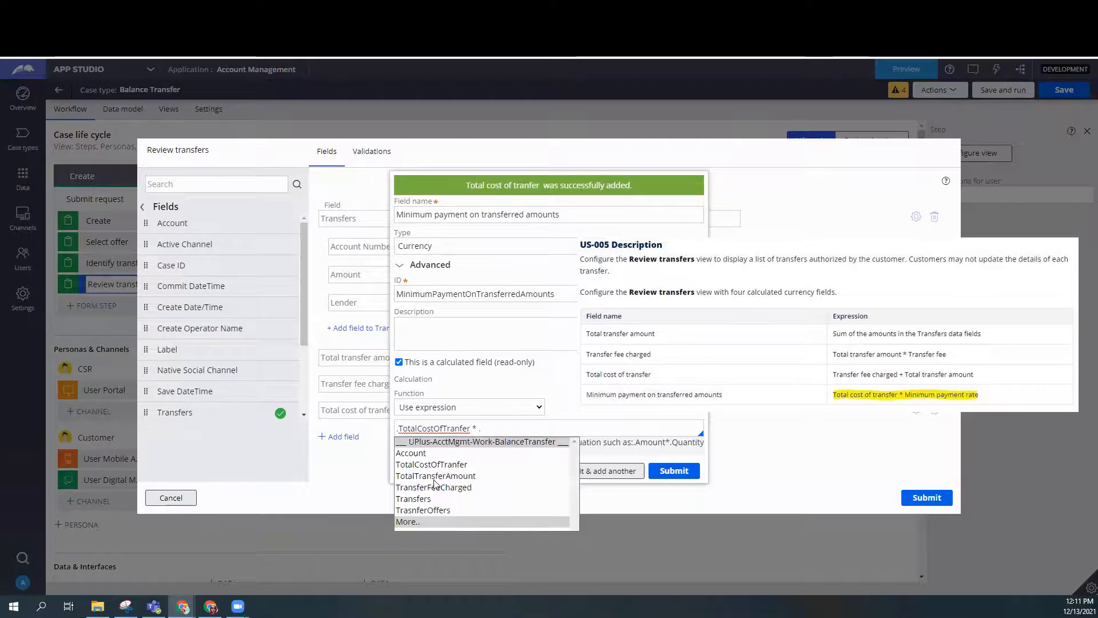
left_click(437, 510)
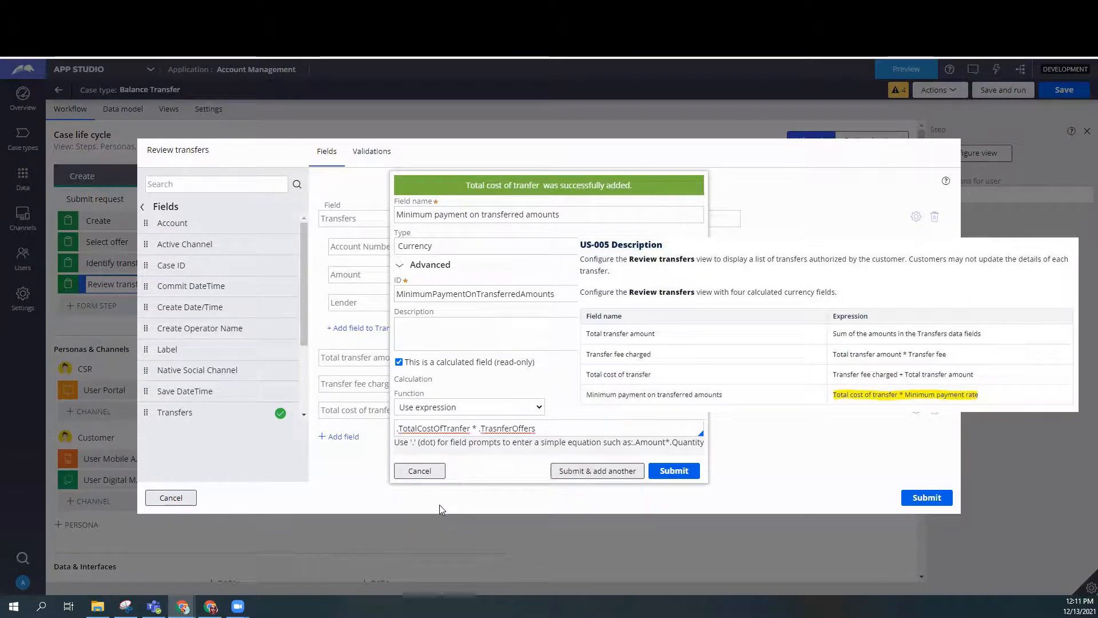
type(".")
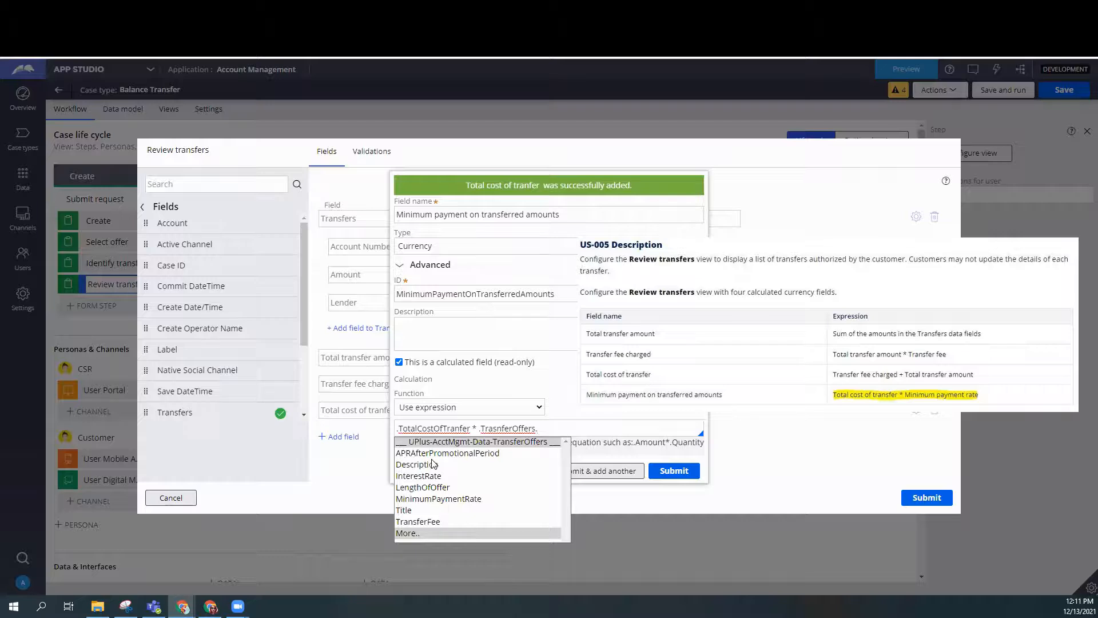
left_click(434, 499)
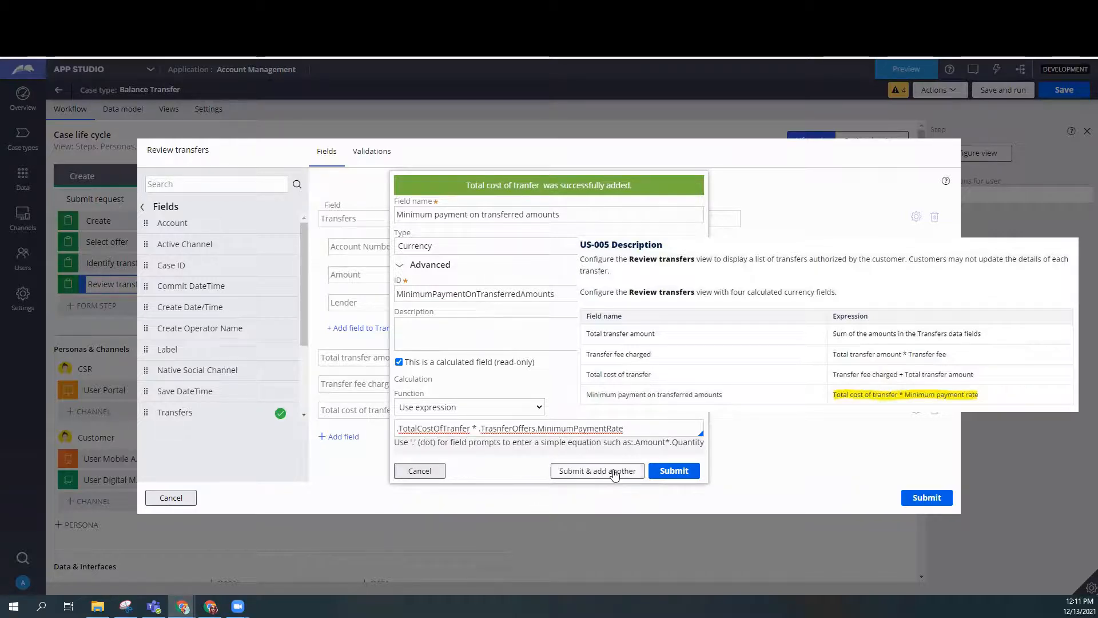
left_click(677, 472)
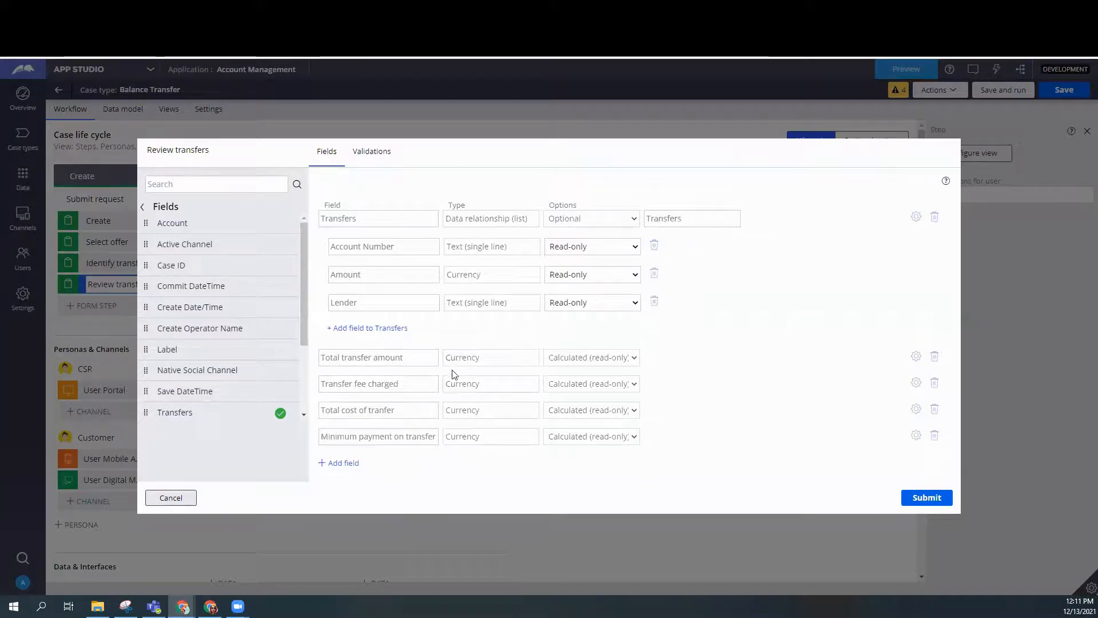
Submit the Review transfers view configuration and save and run the Balance Transfer case type
left_click(932, 500)
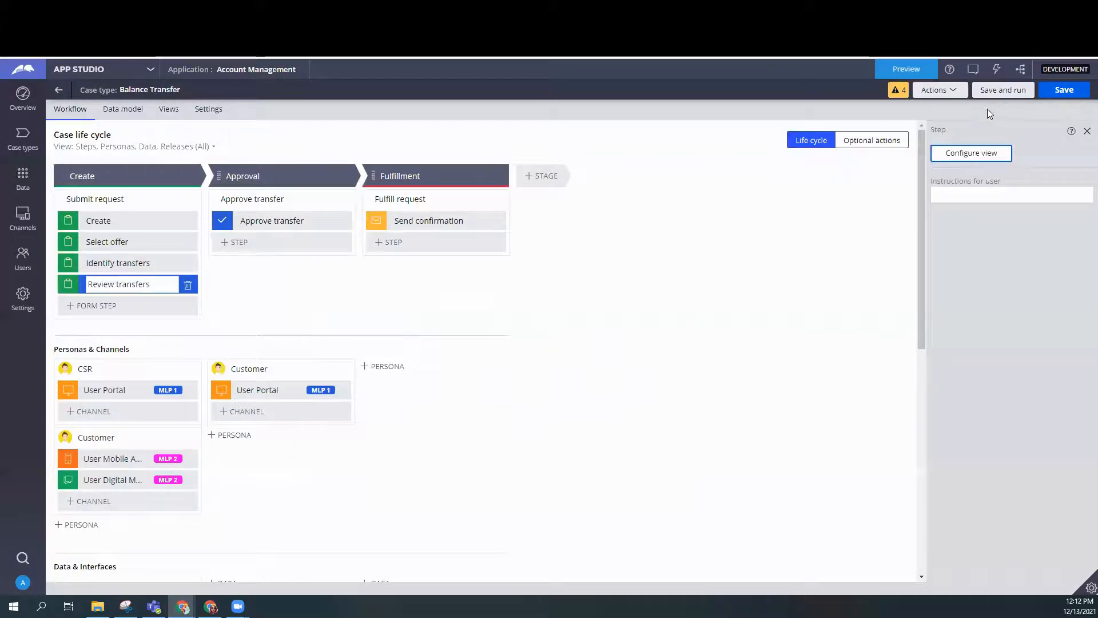
left_click(1010, 92)
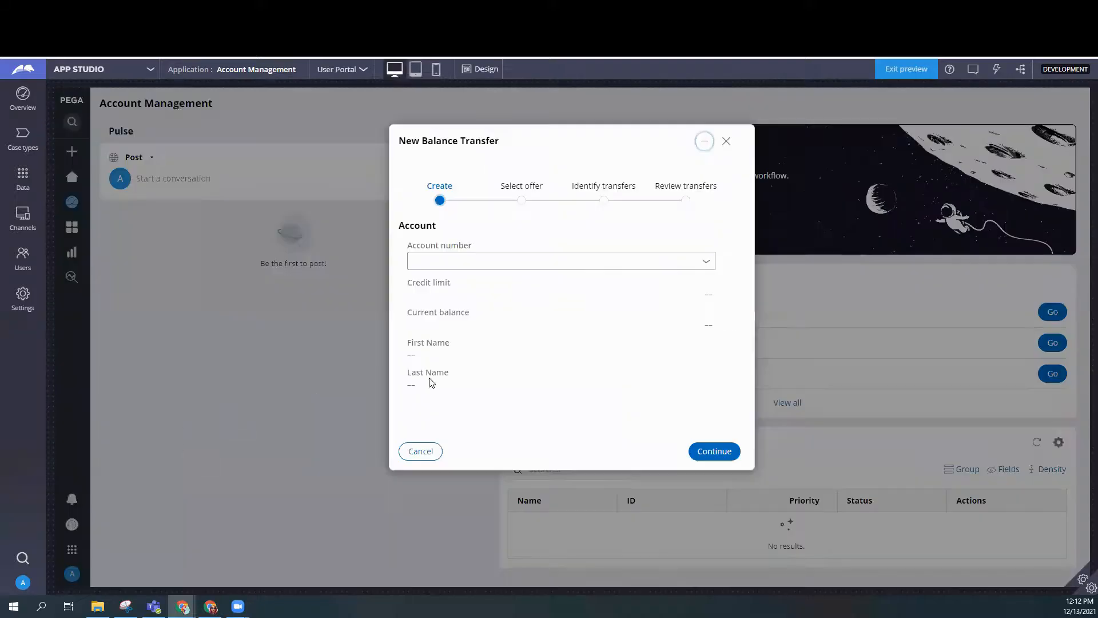
Choose the account with the $7,900.00 credit limit for the new balance transfer and continue to Select offer
left_click(522, 269)
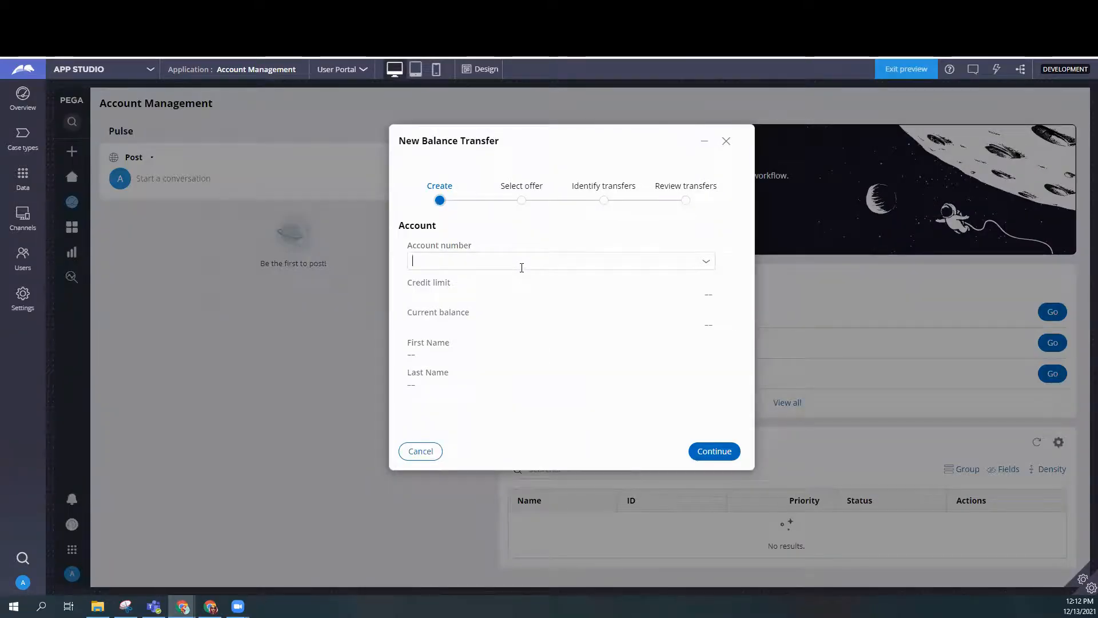
key("Down")
key("Down")
key("Down")
key("Return")
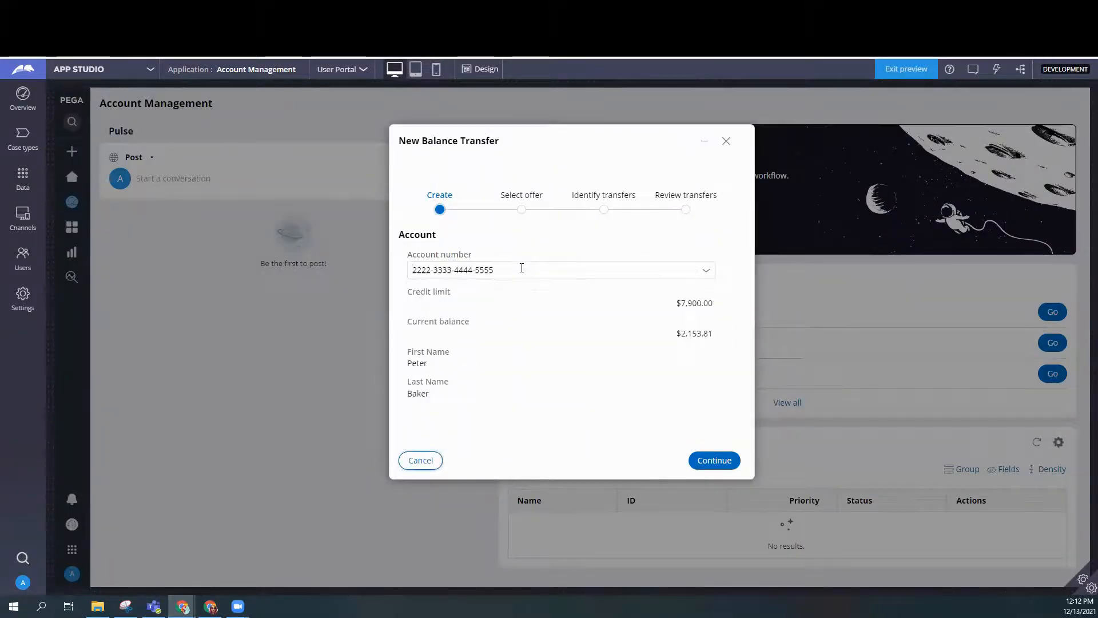
left_click(728, 461)
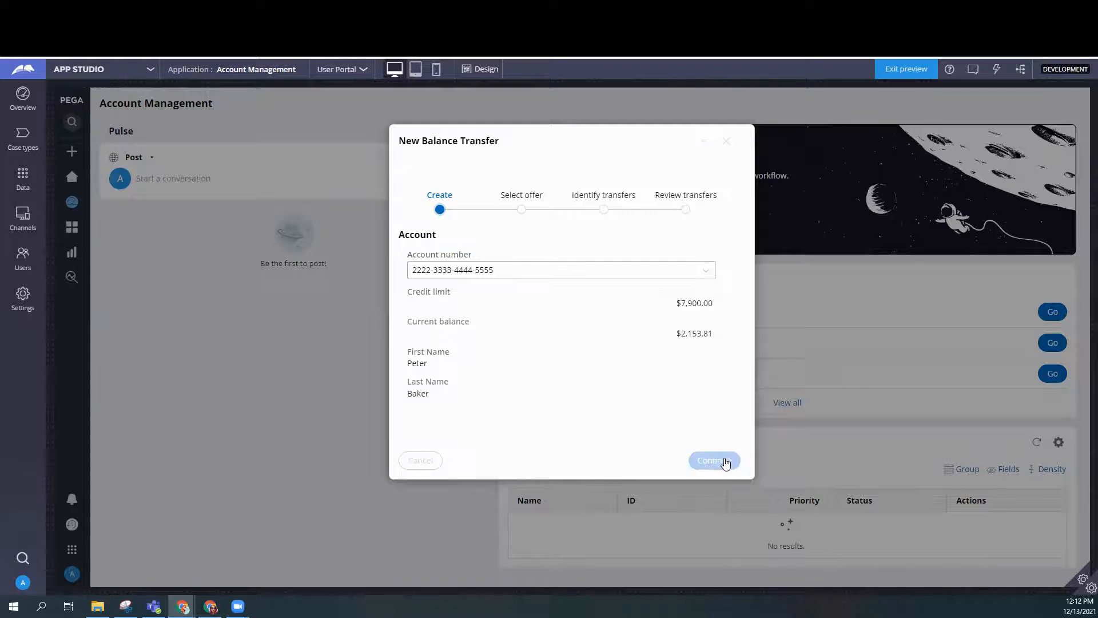
Select the No fee transfer offer and continue to Identify transfers
left_click(483, 261)
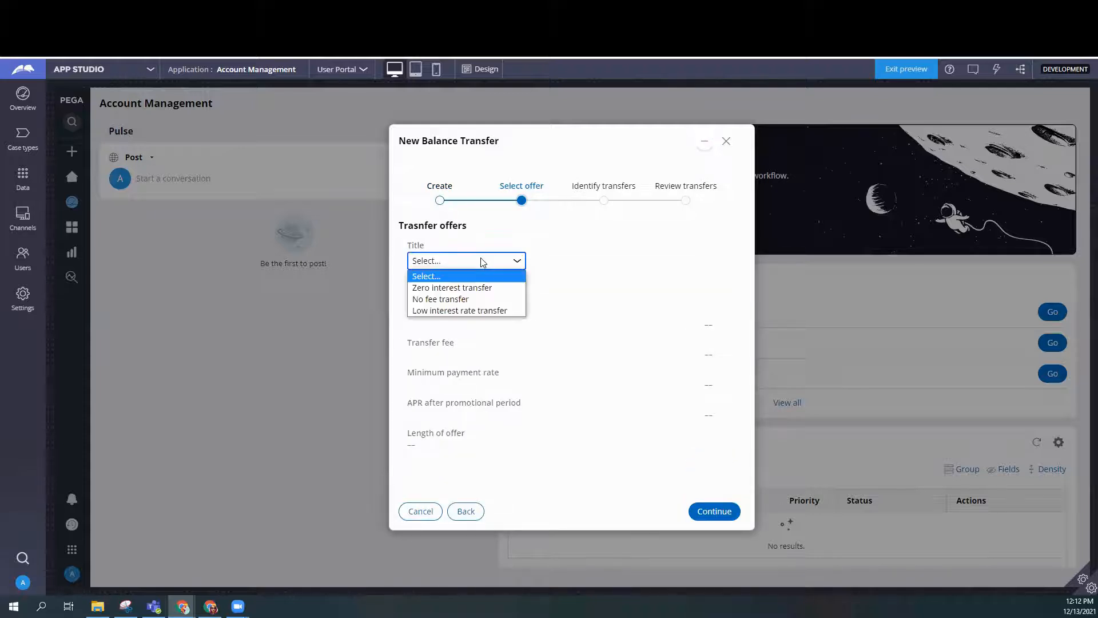
left_click(478, 298)
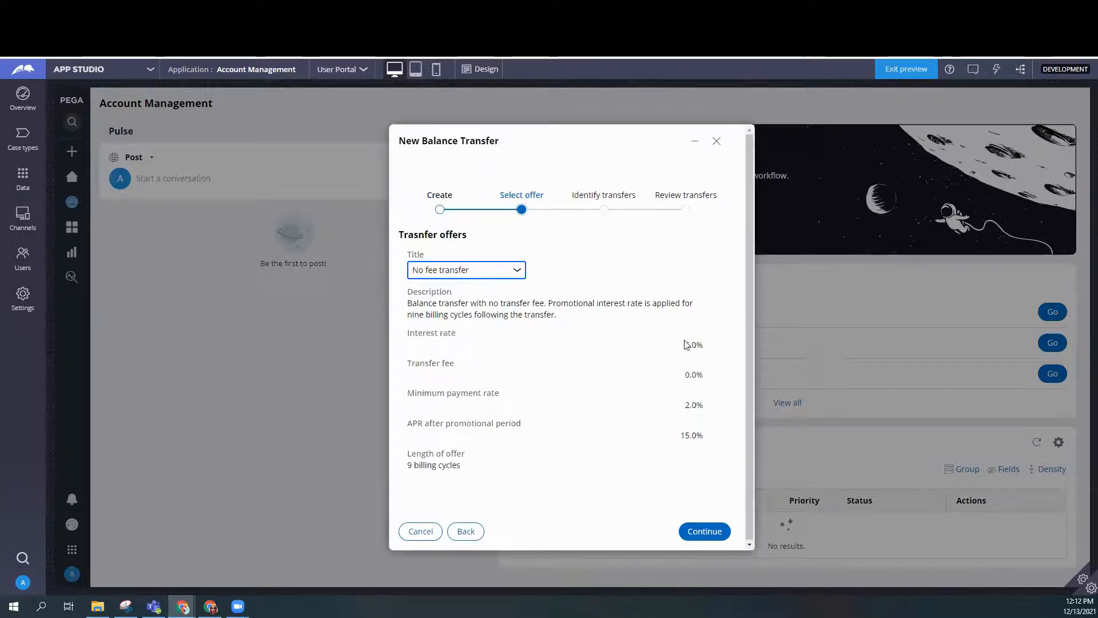
left_click(703, 531)
Fill in the first transfer with the account number, an amount of 1200 and the lender's name
left_click(459, 293)
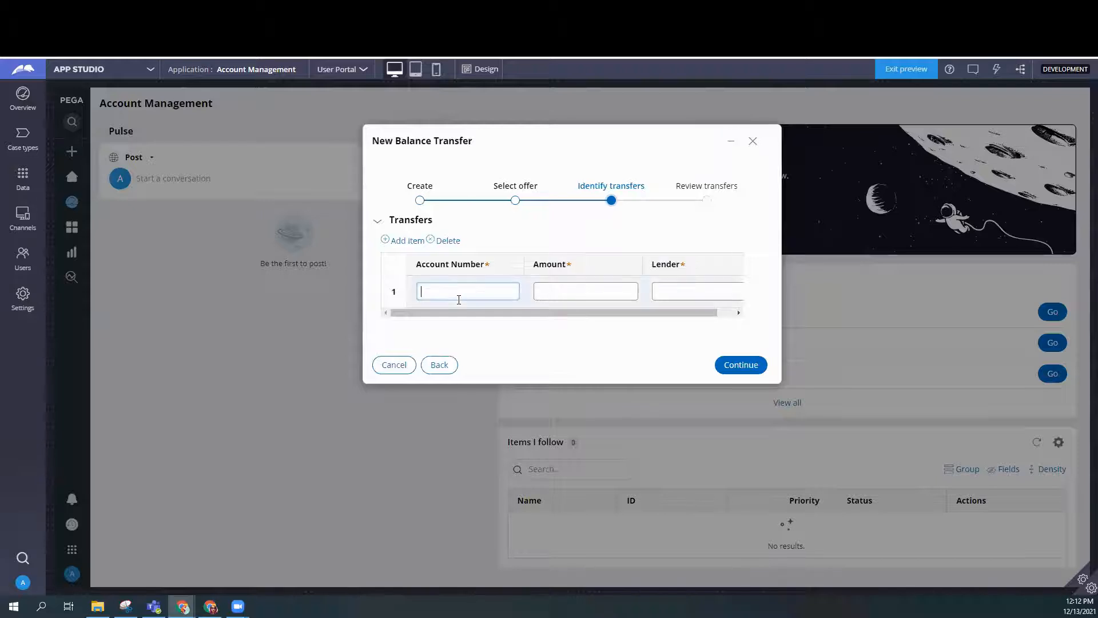
type("123213")
key("Tab")
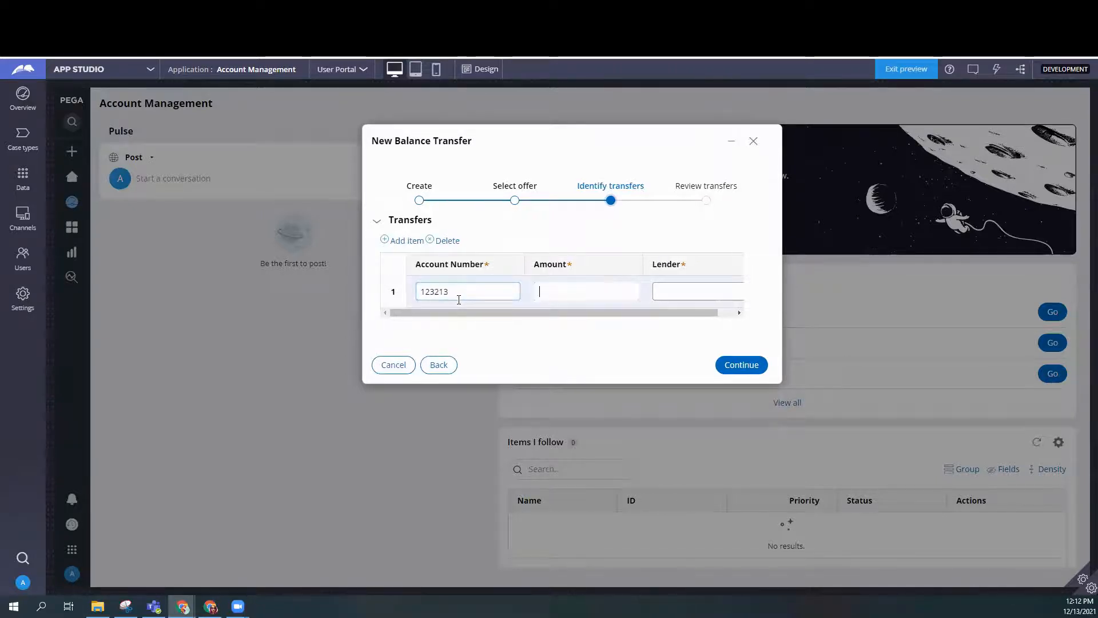
key("Tab")
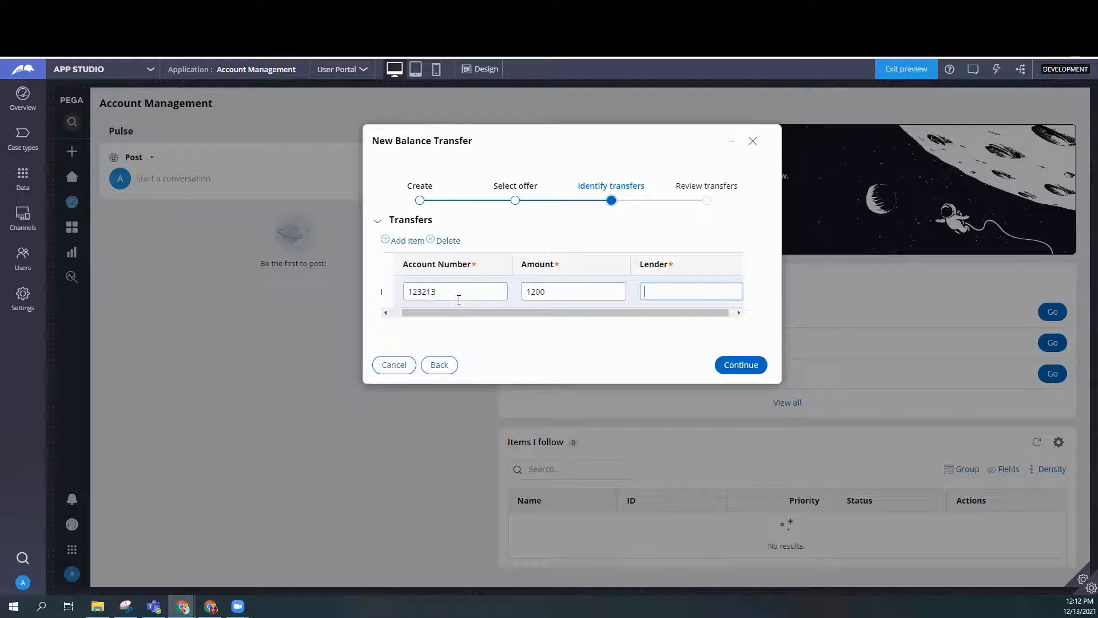
type("Jane")
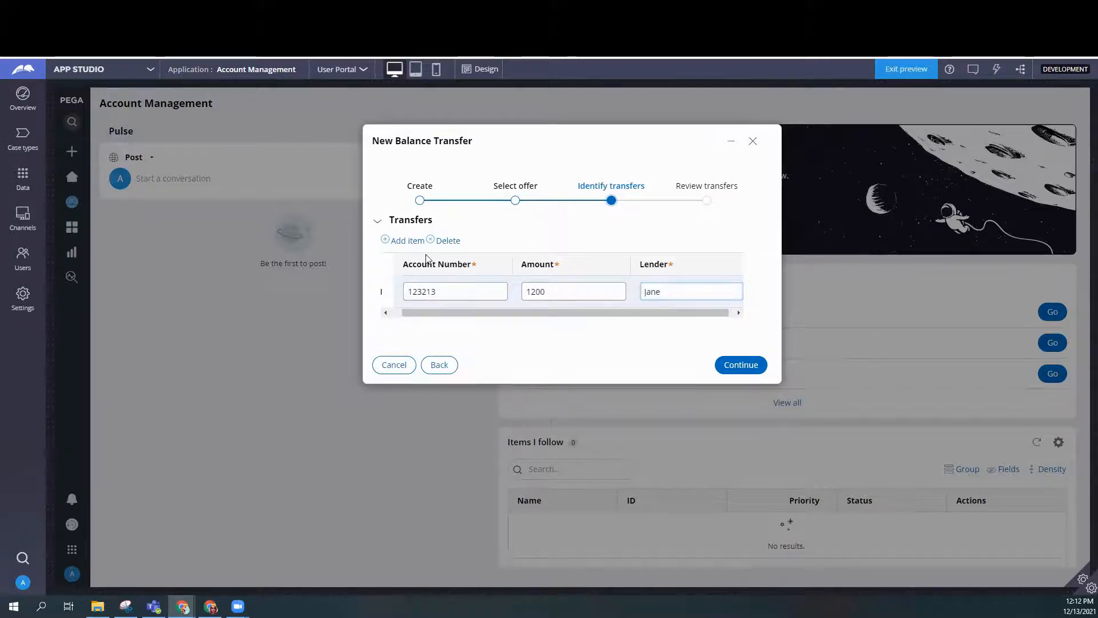
Add a second transfer with its account number, an amount of 3000 and the lender's name
left_click(411, 244)
type("234234")
key("Tab")
type("3")
key("Tab")
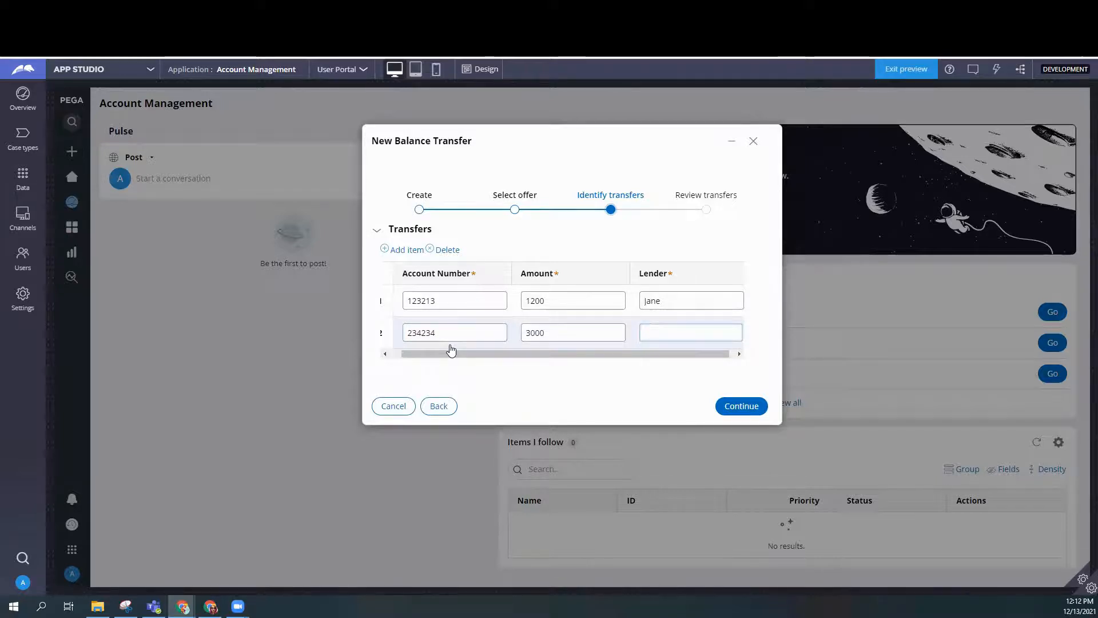
type("Noland")
key("Tab")
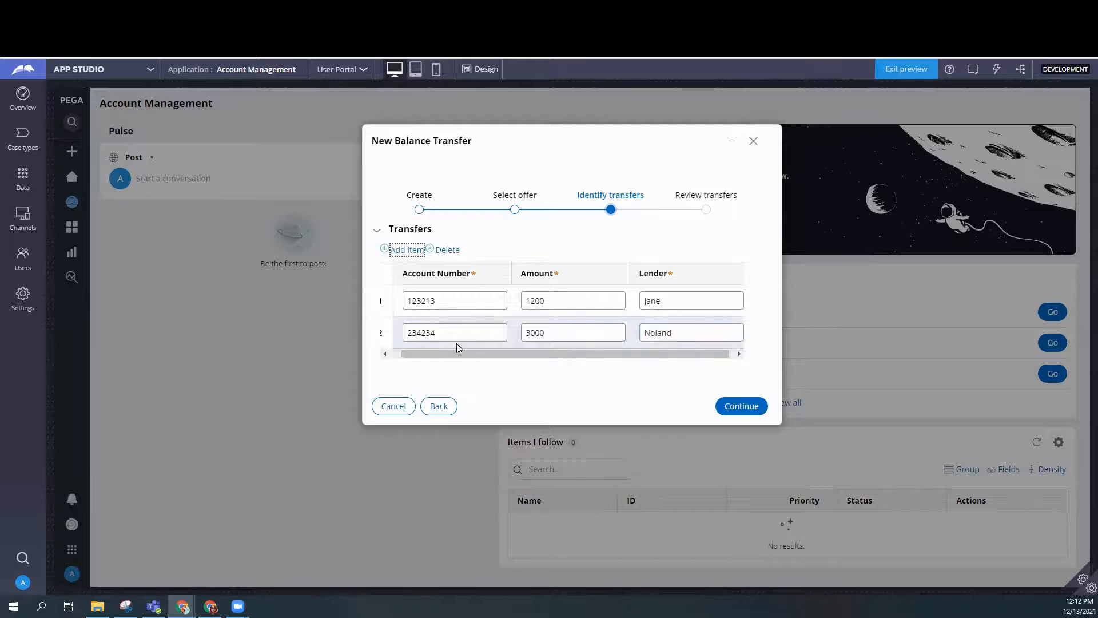
Add a third transfer with its account number, an amount of 4567 and the lender's name, and continue to Review transfers
key("Return")
type("345345")
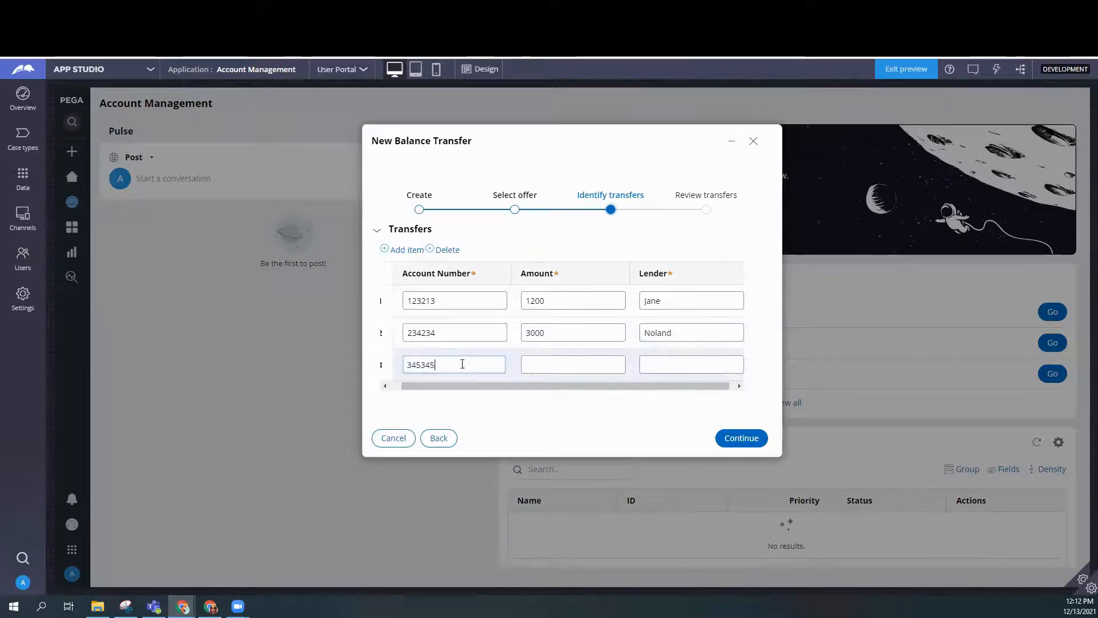
left_click(562, 364)
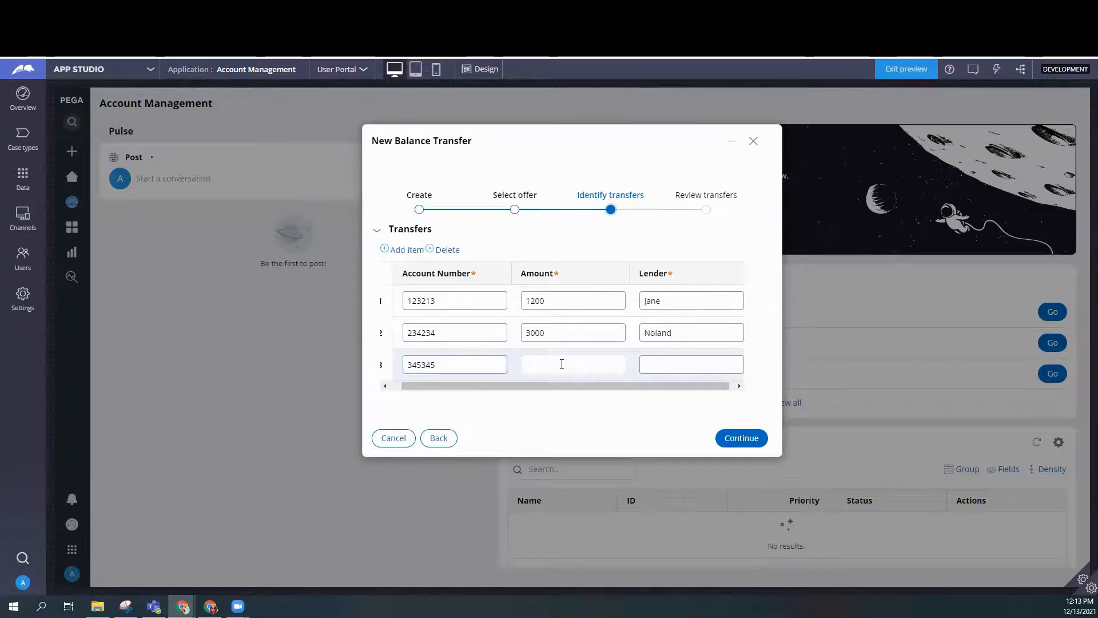
type("4567")
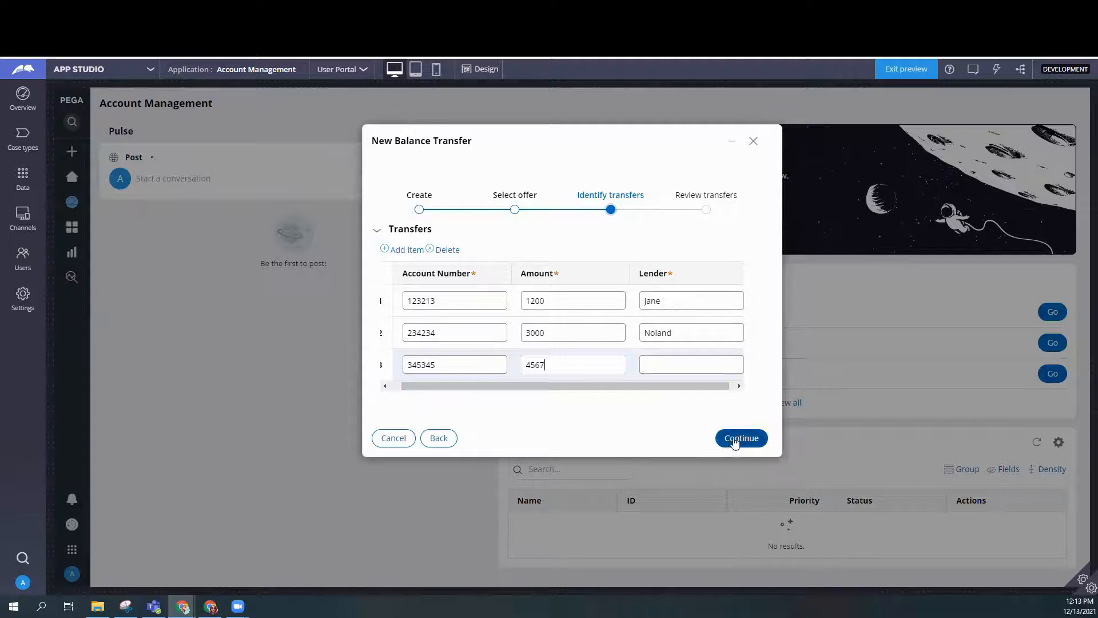
left_click(684, 361)
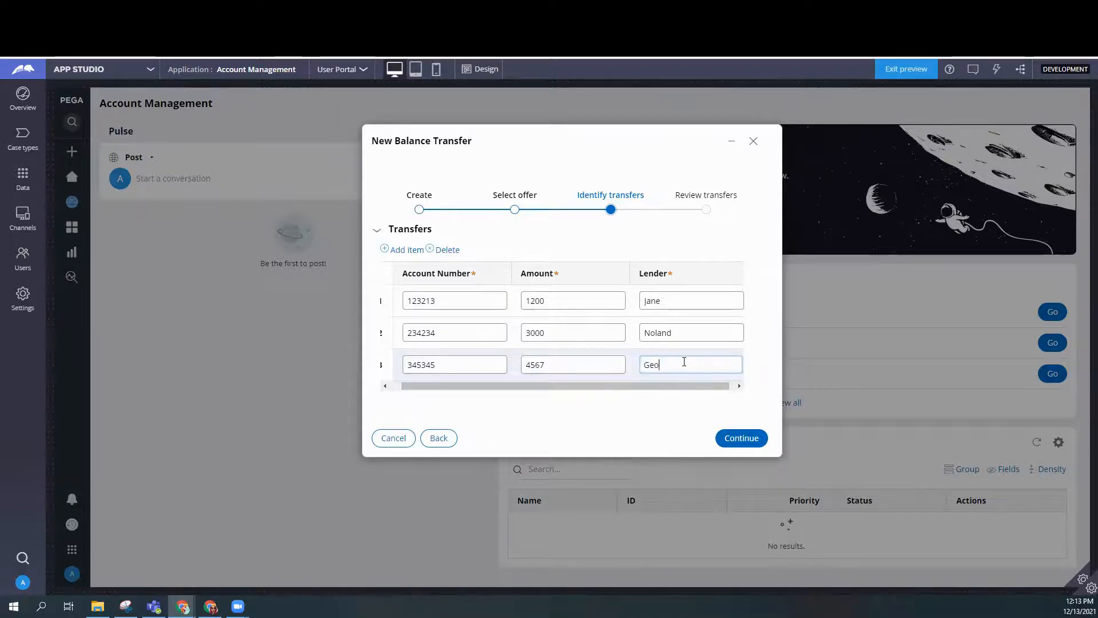
type("George")
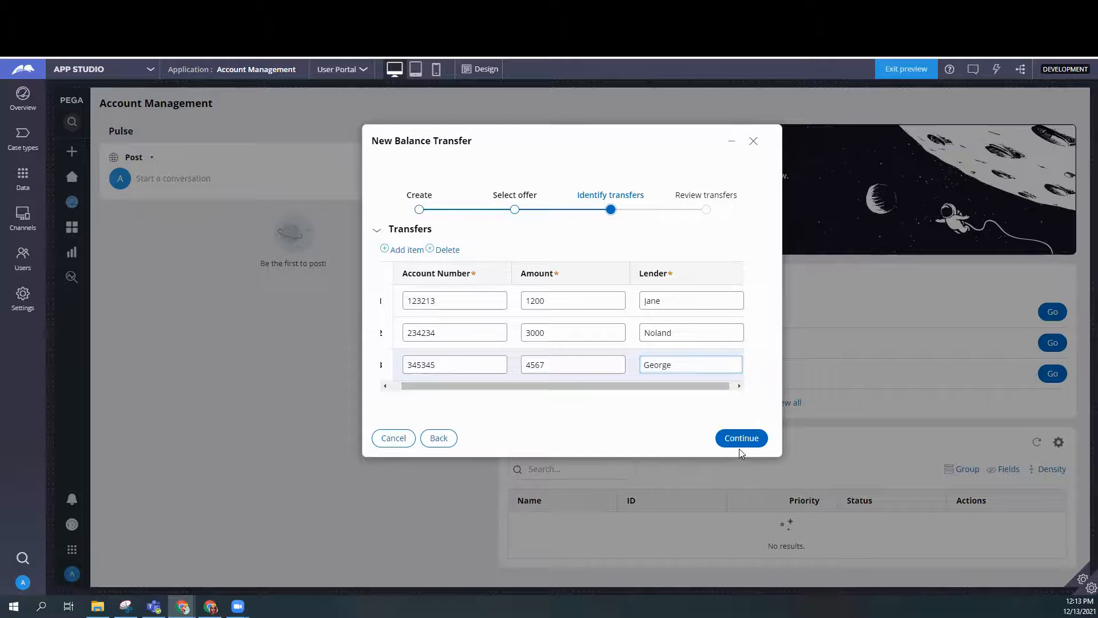
left_click(741, 439)
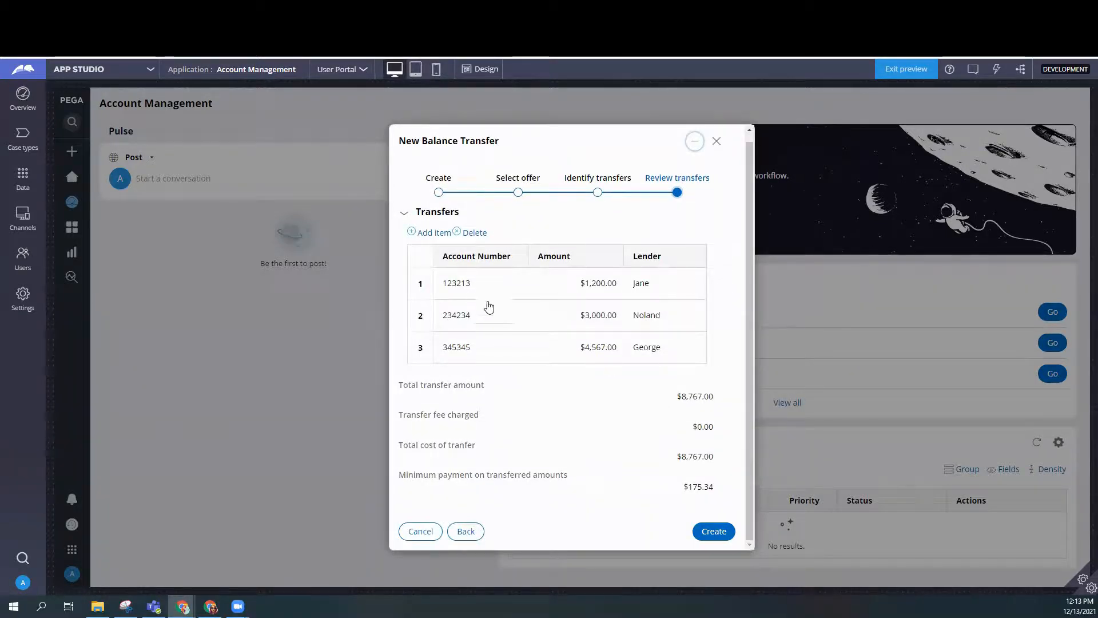
Examine the calculated total transfer amount, transfer fee charged, total cost and minimum payment in Review transfers
left_click_drag(401, 386, 724, 403)
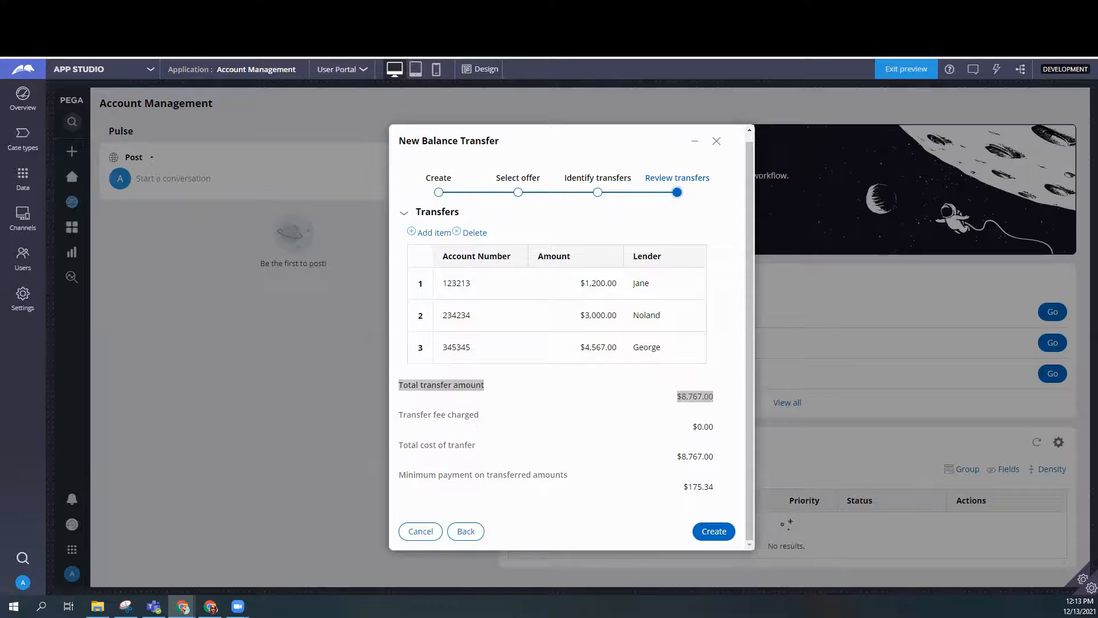
left_click(681, 412)
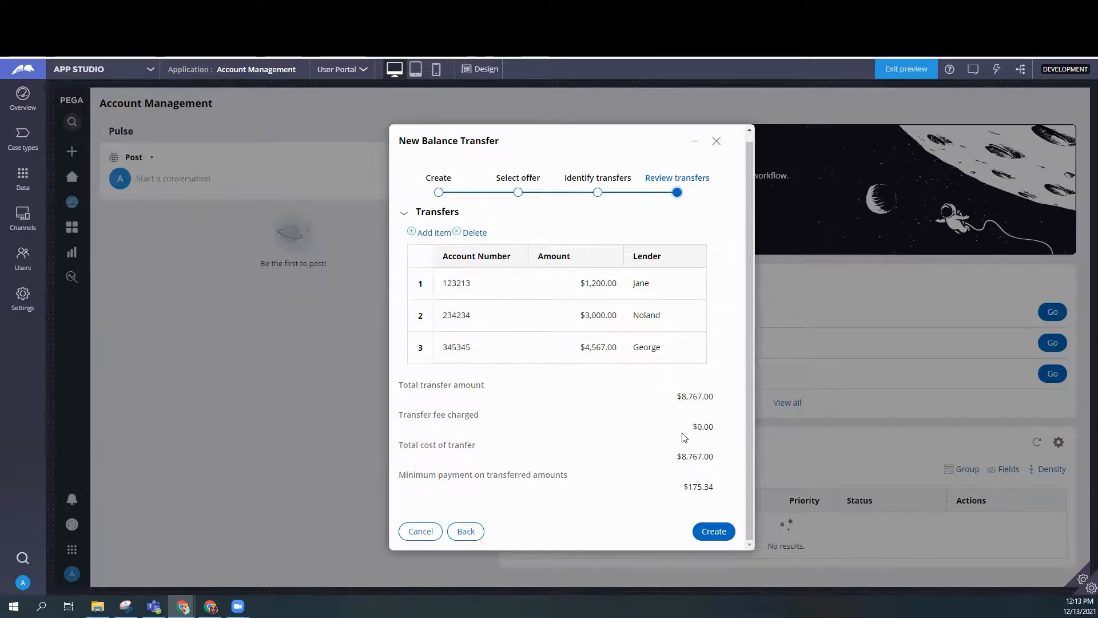
left_click_drag(400, 415, 482, 422)
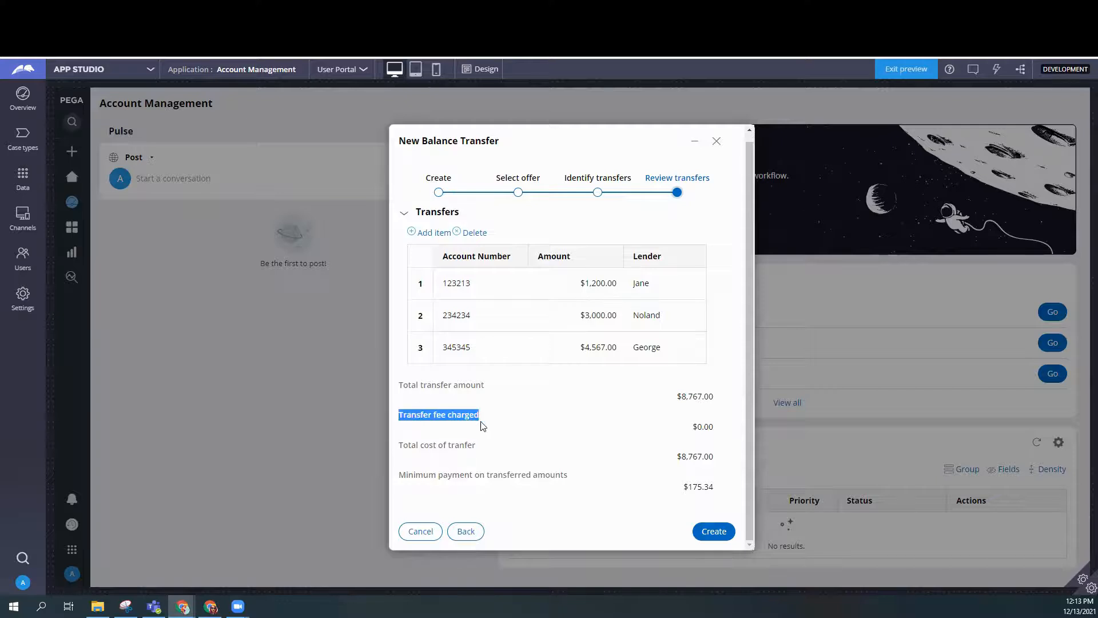
left_click(688, 427)
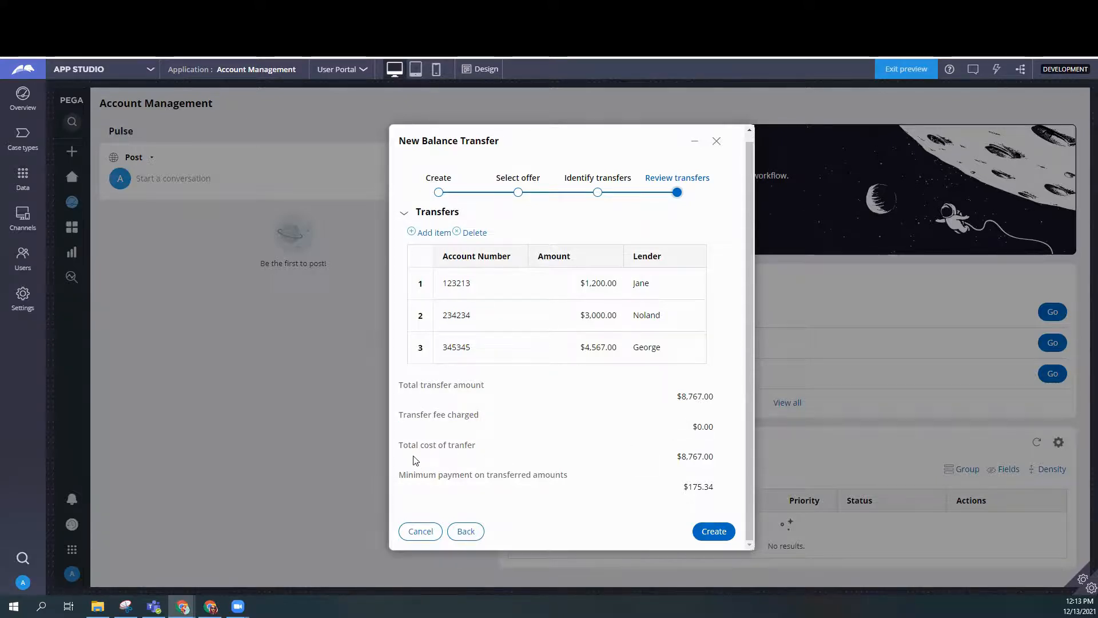
left_click_drag(400, 449, 485, 450)
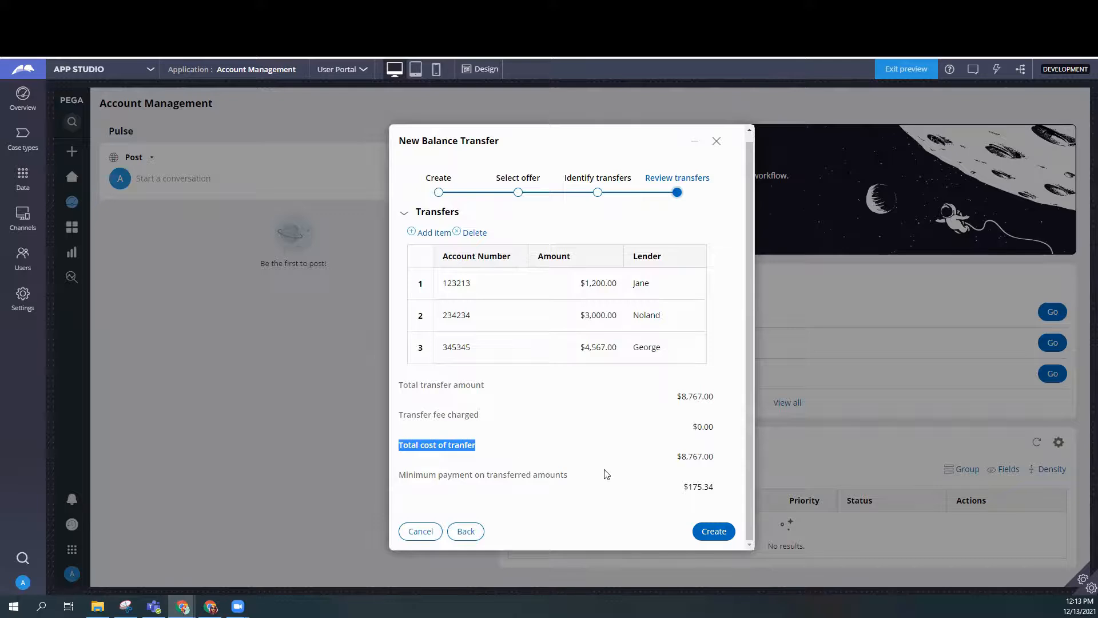
left_click_drag(670, 458, 716, 459)
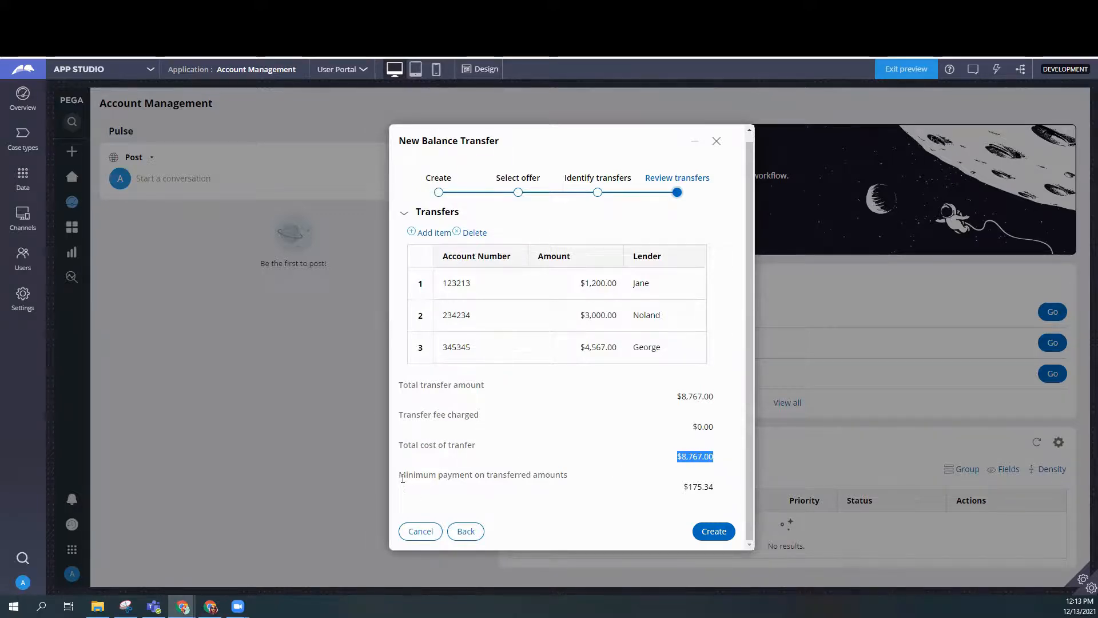
left_click_drag(683, 487, 716, 491)
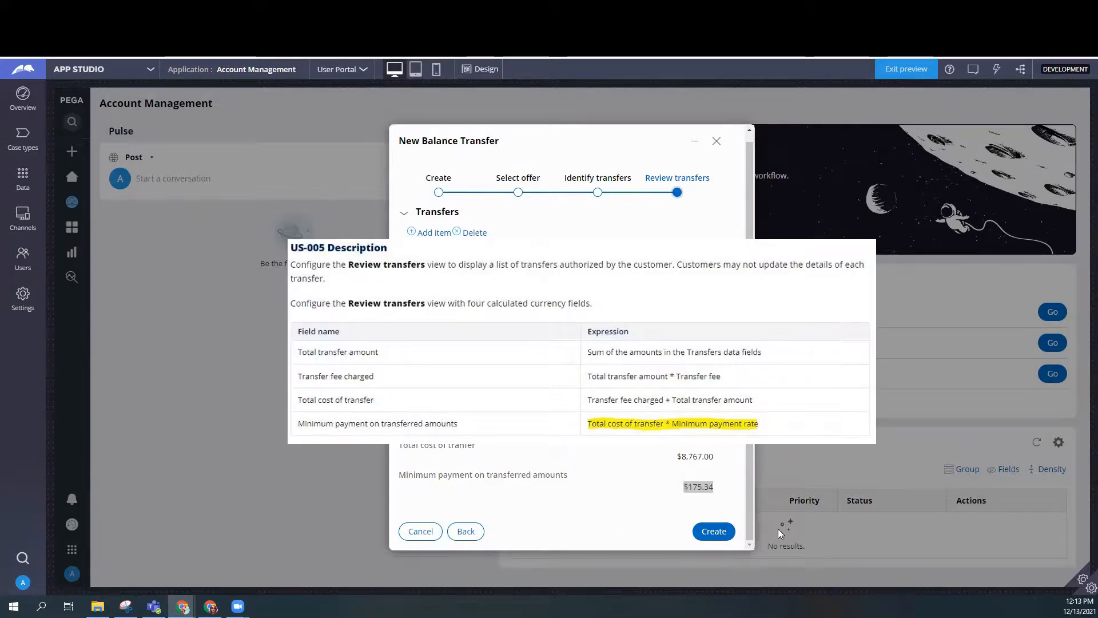
Create the case and start another balance transfer for the account with the $7,900.00 credit limit, continuing to Select offer
left_click(710, 532)
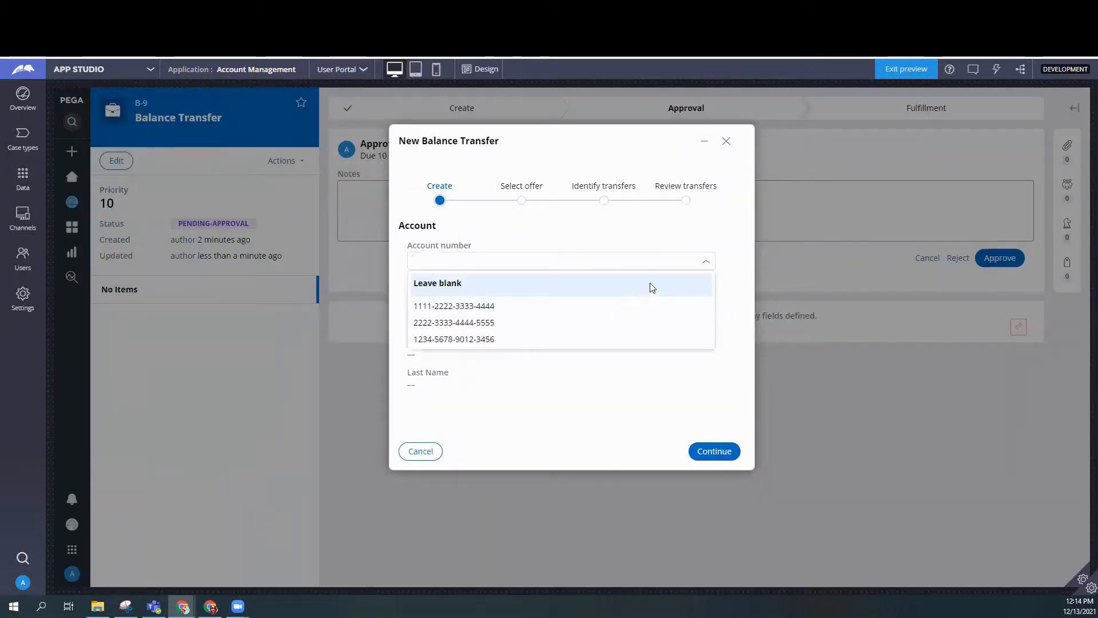
left_click(573, 322)
left_click(714, 461)
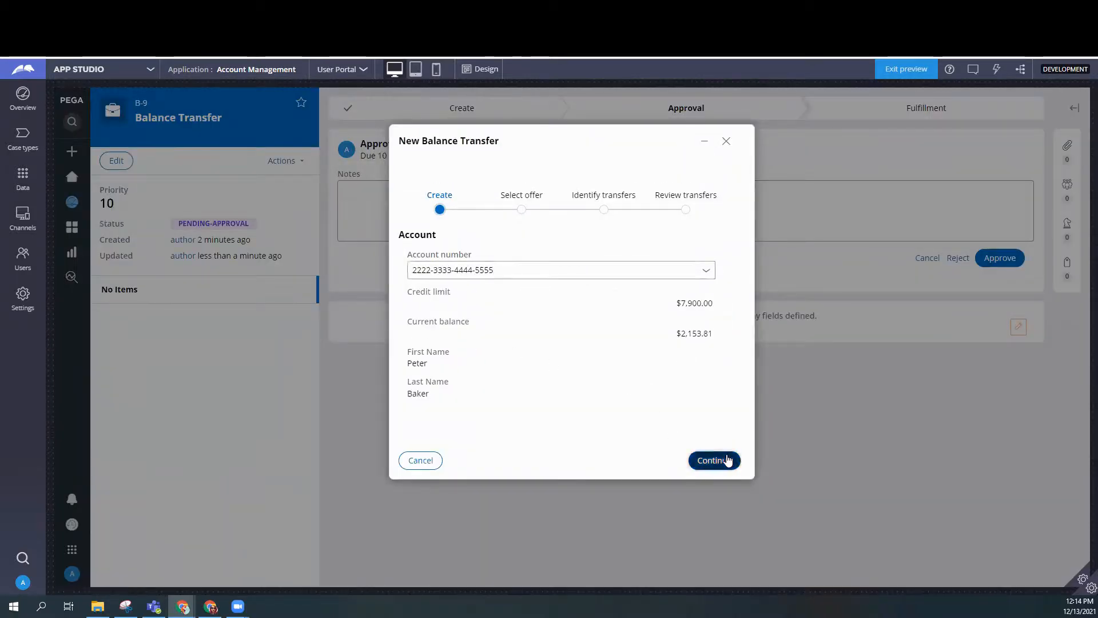
Select the Low interest rate transfer offer and continue to Identify transfers
left_click(462, 264)
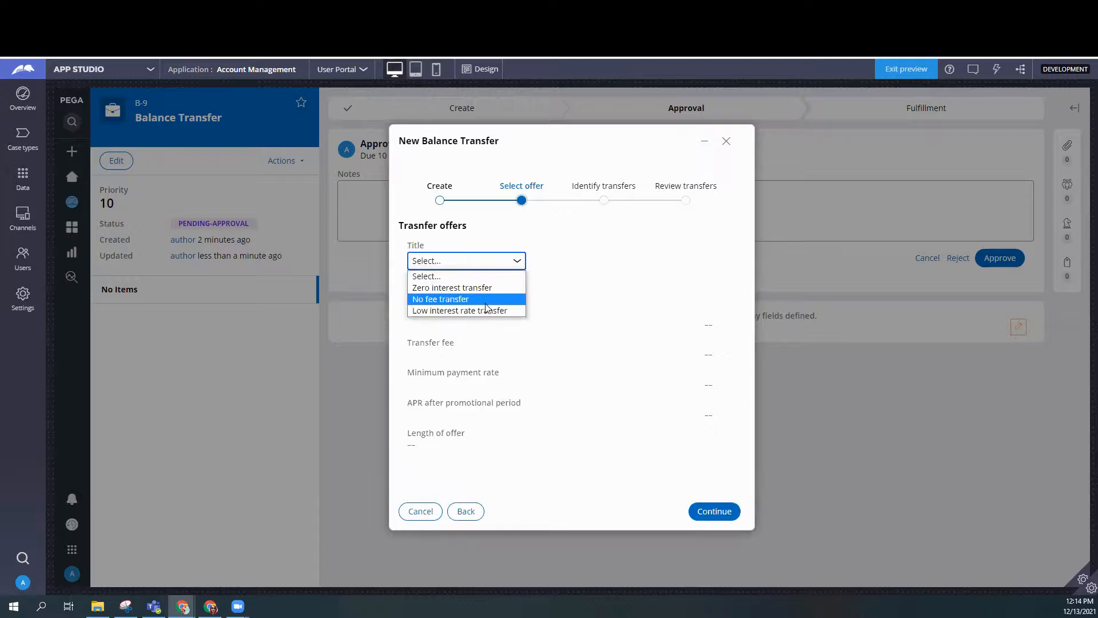
left_click(486, 310)
left_click(721, 519)
Fill in the new case's first transfer with the account number, an amount of 1230 and the lender's name
type("234234")
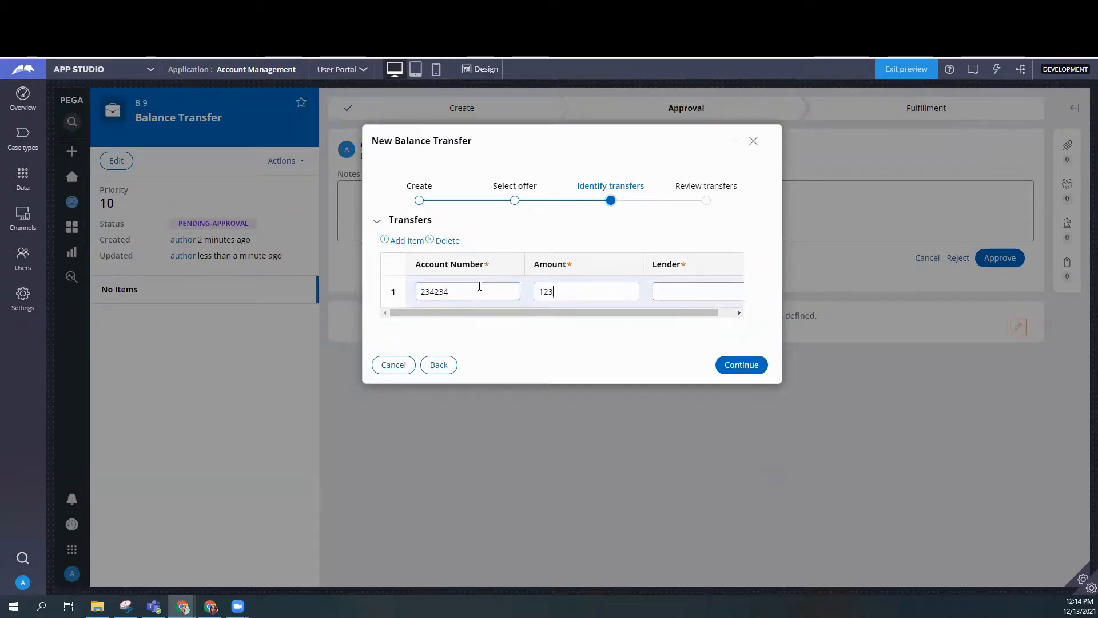
key("Tab")
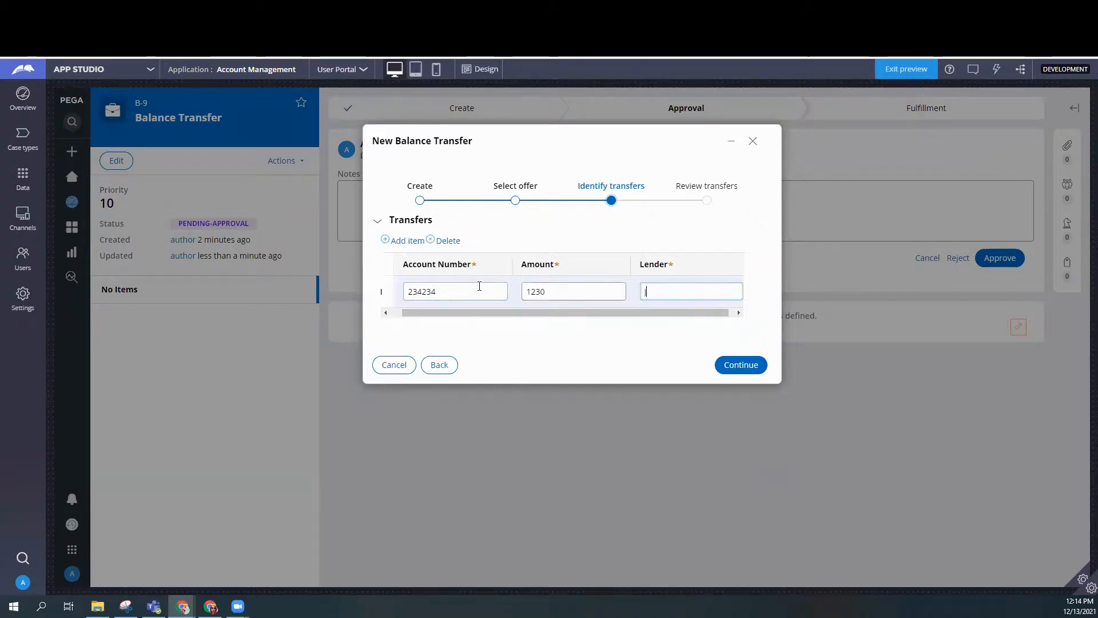
key("Tab")
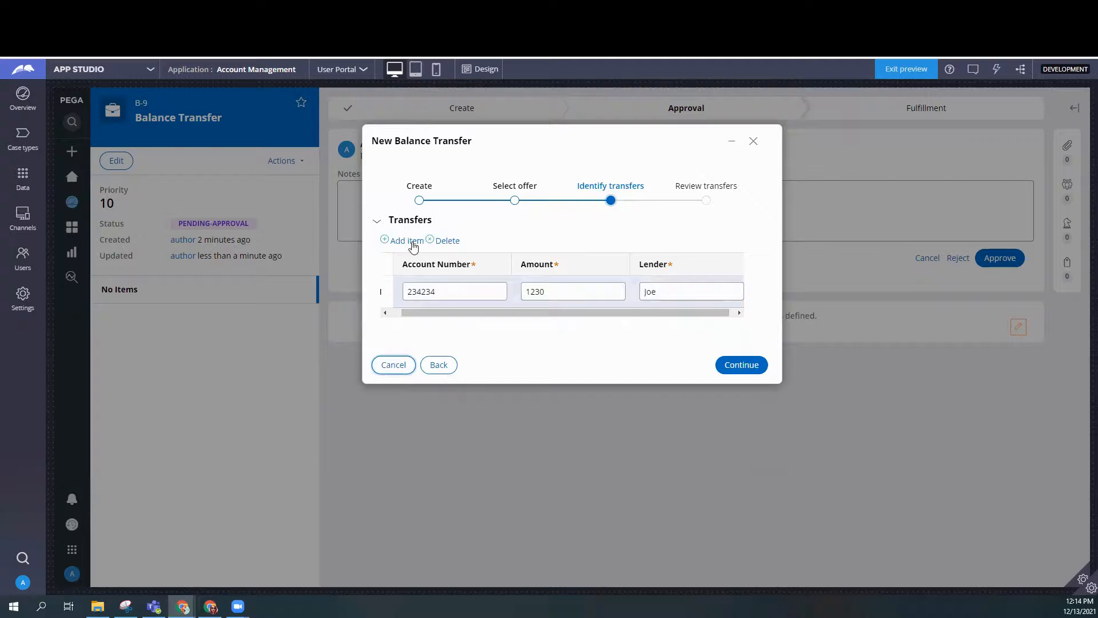
Add a second transfer with its account number, an amount of 2345 and the lender's name
left_click(407, 241)
type("435345")
key("Tab")
type("23")
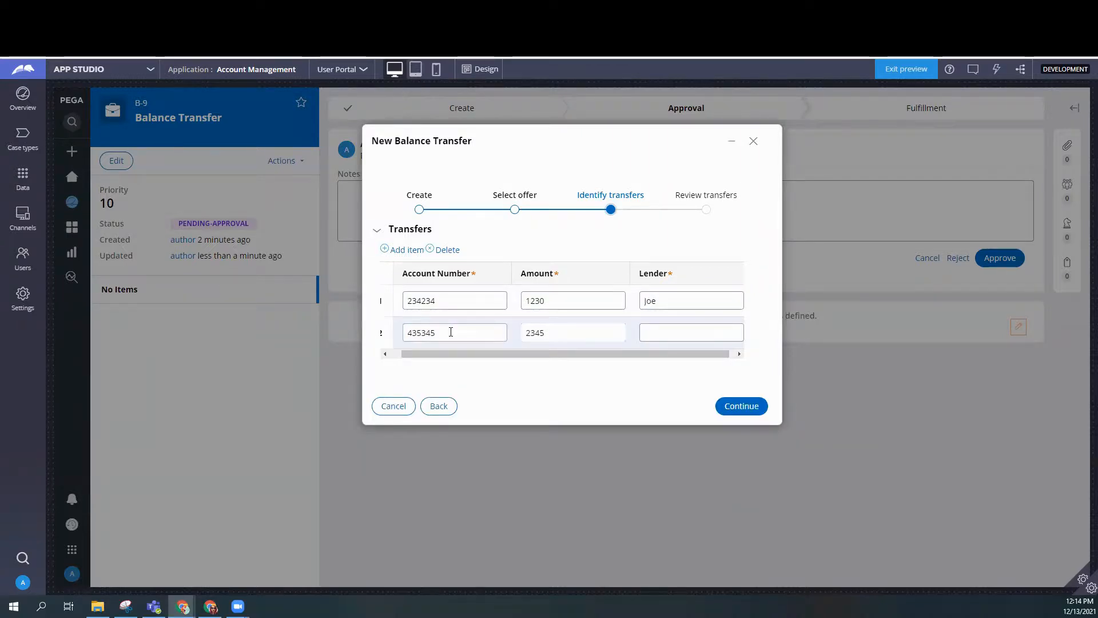
key("Tab")
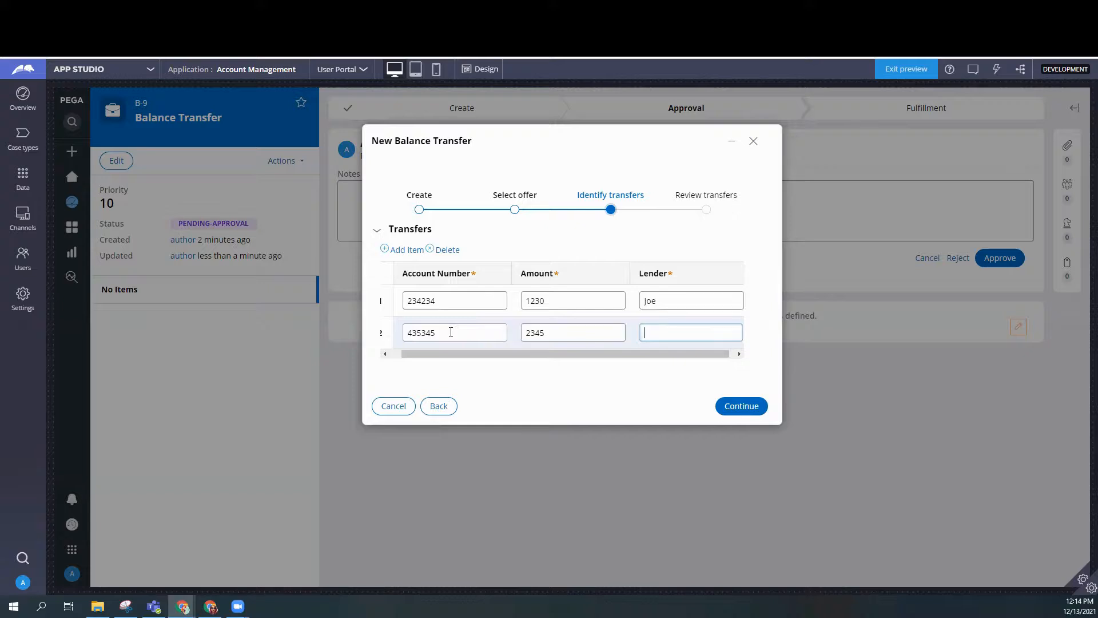
type("Larry")
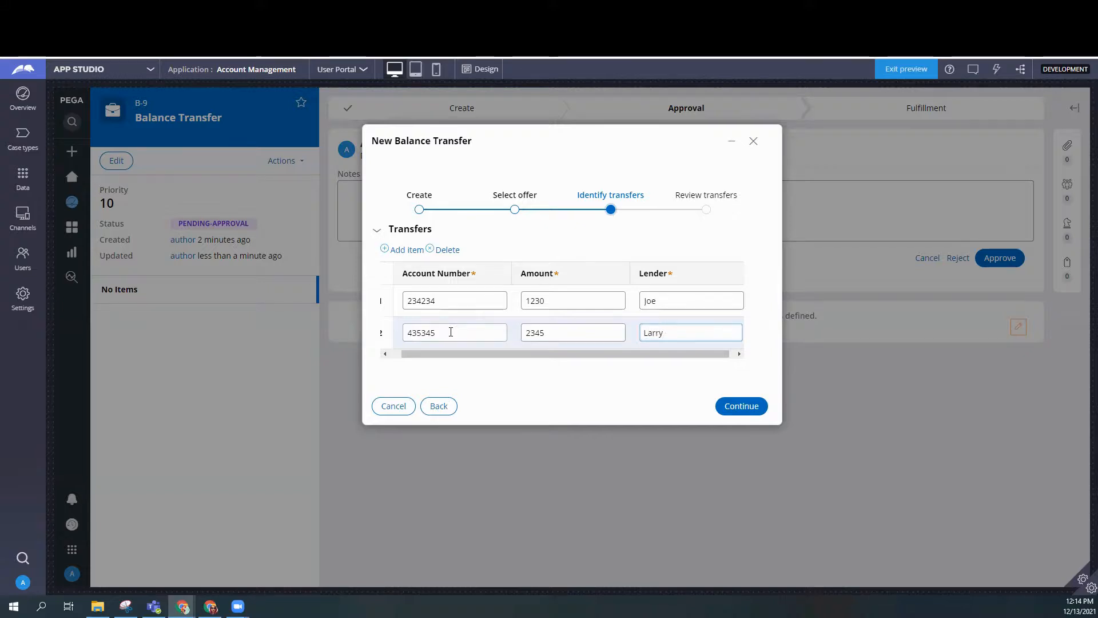
Add a third transfer with its account number, an amount of 45654 and the lender's name, and continue to Review transfers
left_click(412, 250)
type("345345")
key("Tab")
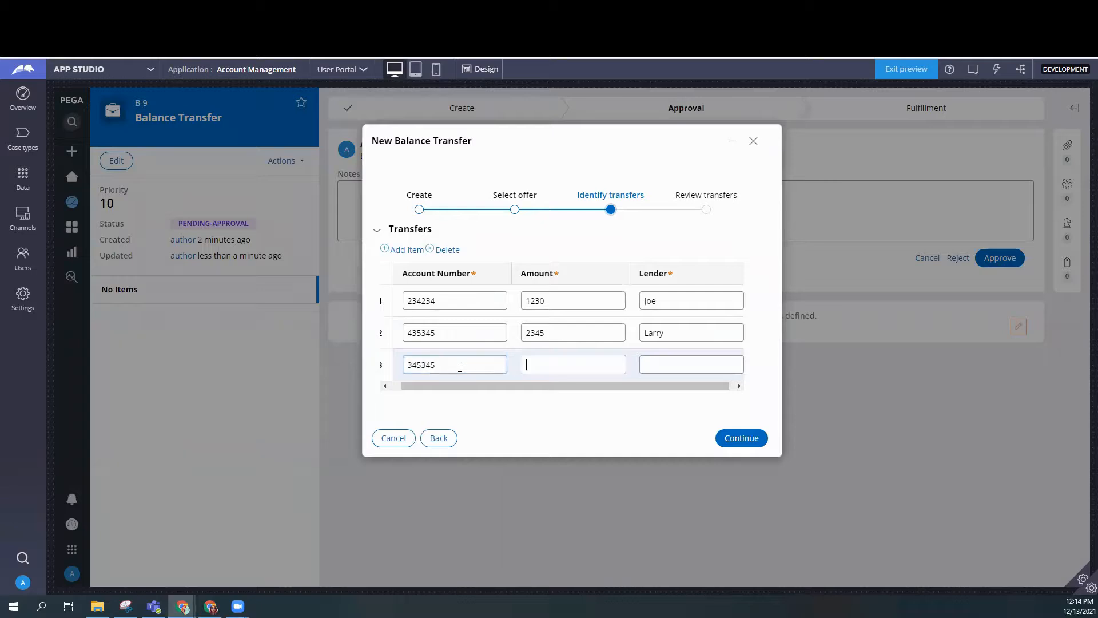
key("Tab")
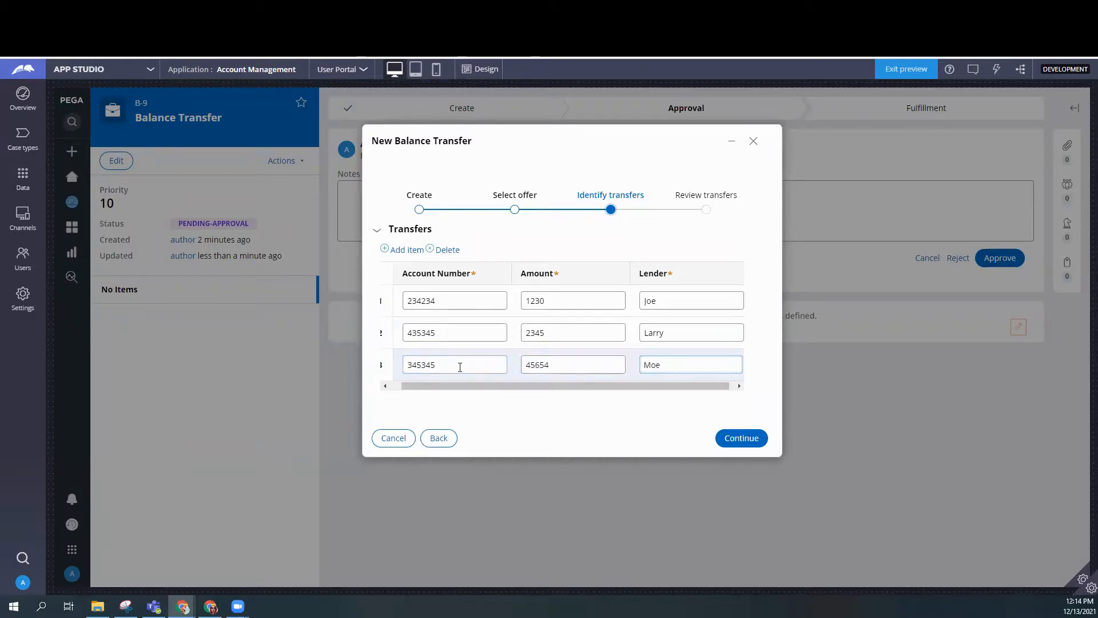
left_click(747, 446)
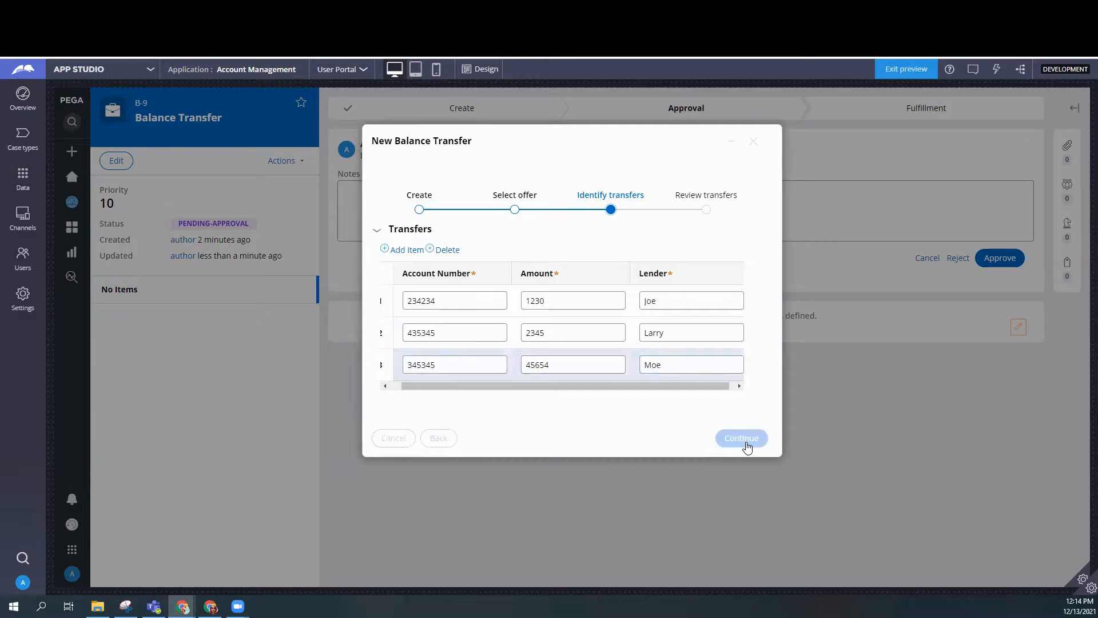
Examine the calculated transfer fee, total cost and minimum payment, and return to Select offer to compare them with the offer's rates
scroll(647, 323, "down", 1)
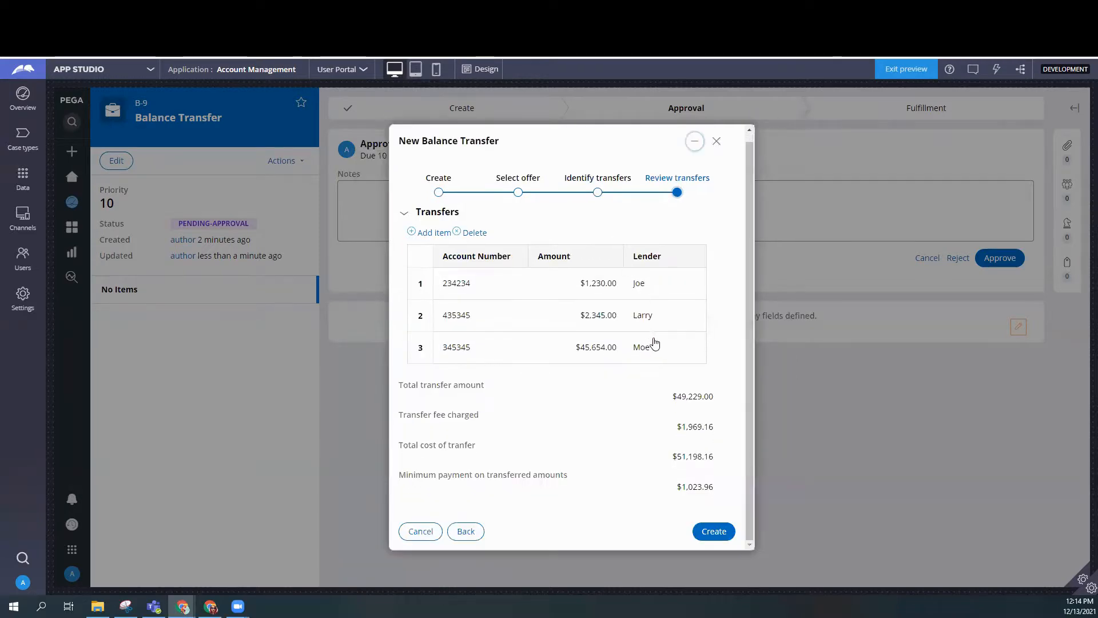
left_click_drag(672, 425, 722, 430)
left_click_drag(669, 455, 737, 465)
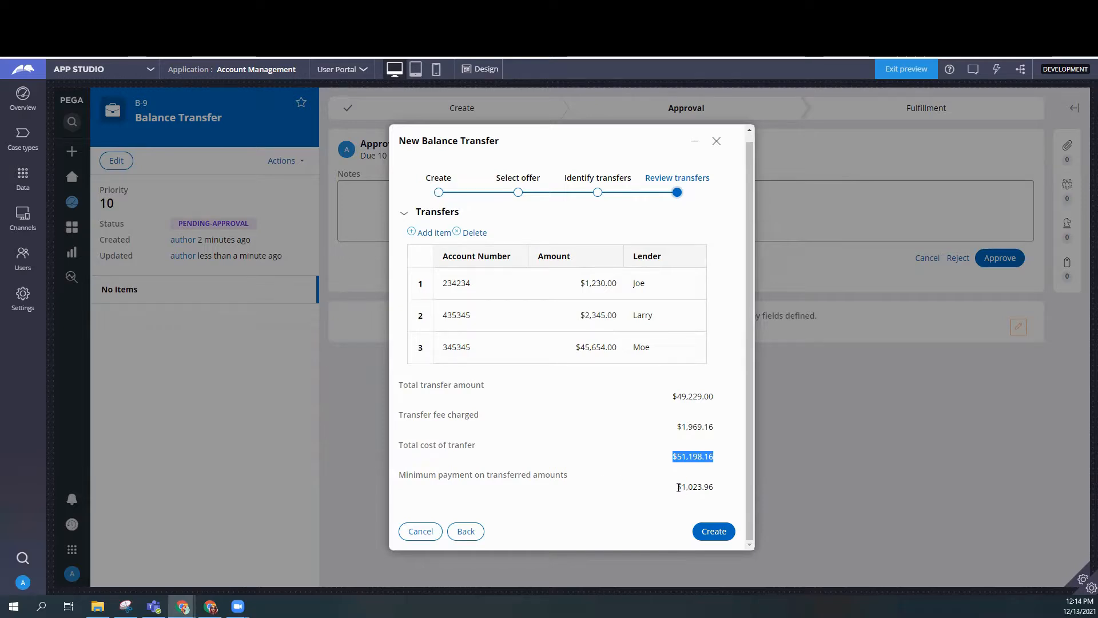
left_click_drag(679, 486, 721, 488)
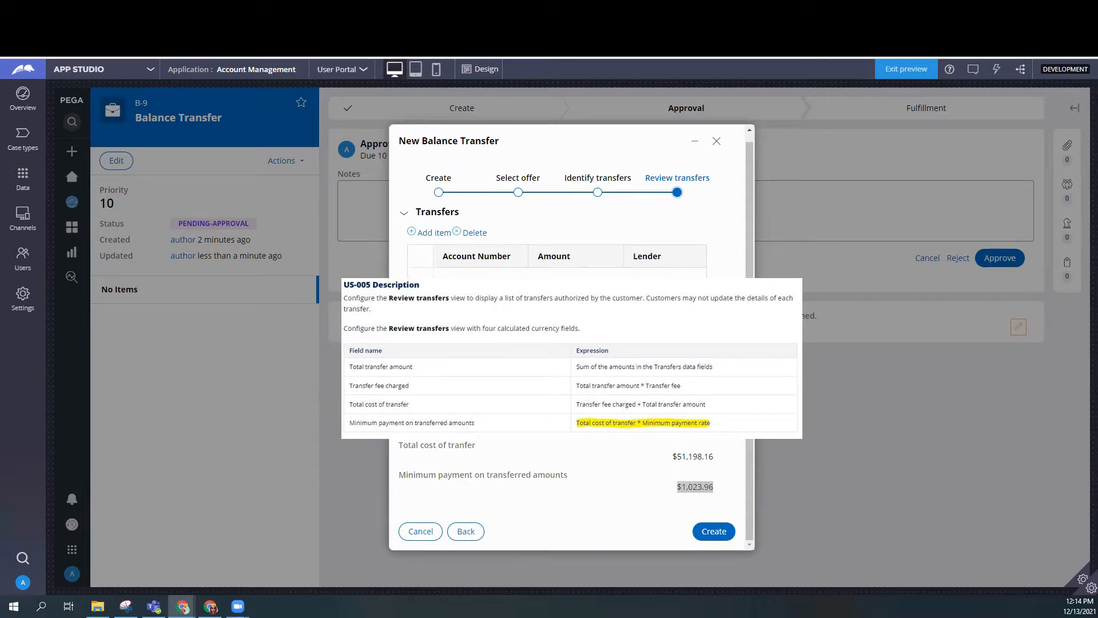
left_click(518, 192)
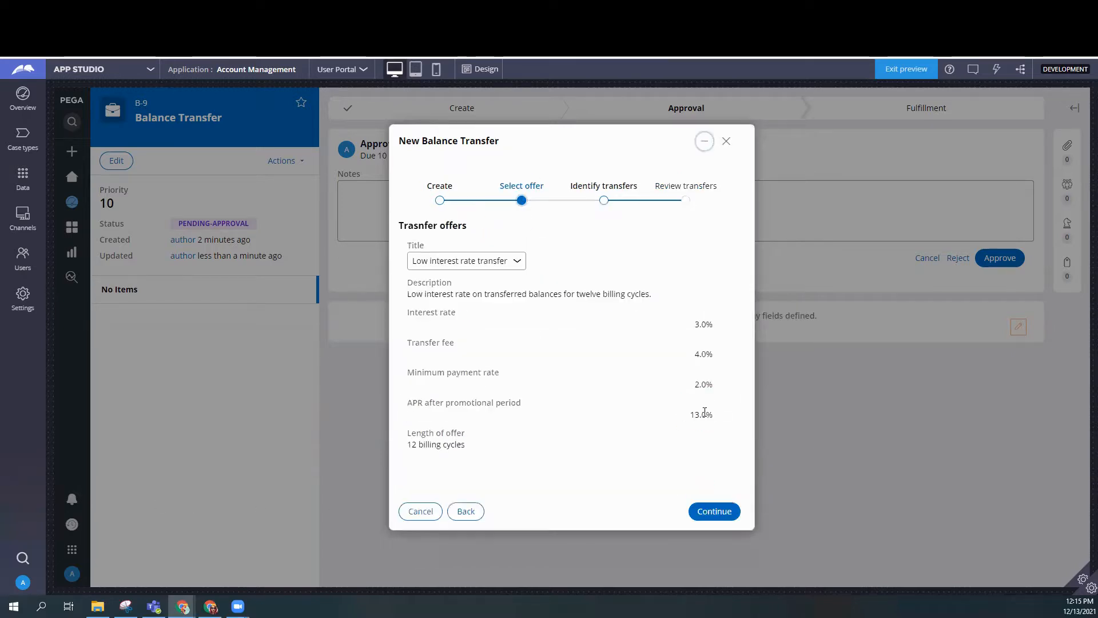
Check the 2% minimum payment on Review transfers by multiplying the total cost, 51198.16, by 0.02 in Calculator, and close Calculator
left_click_drag(692, 385, 722, 389)
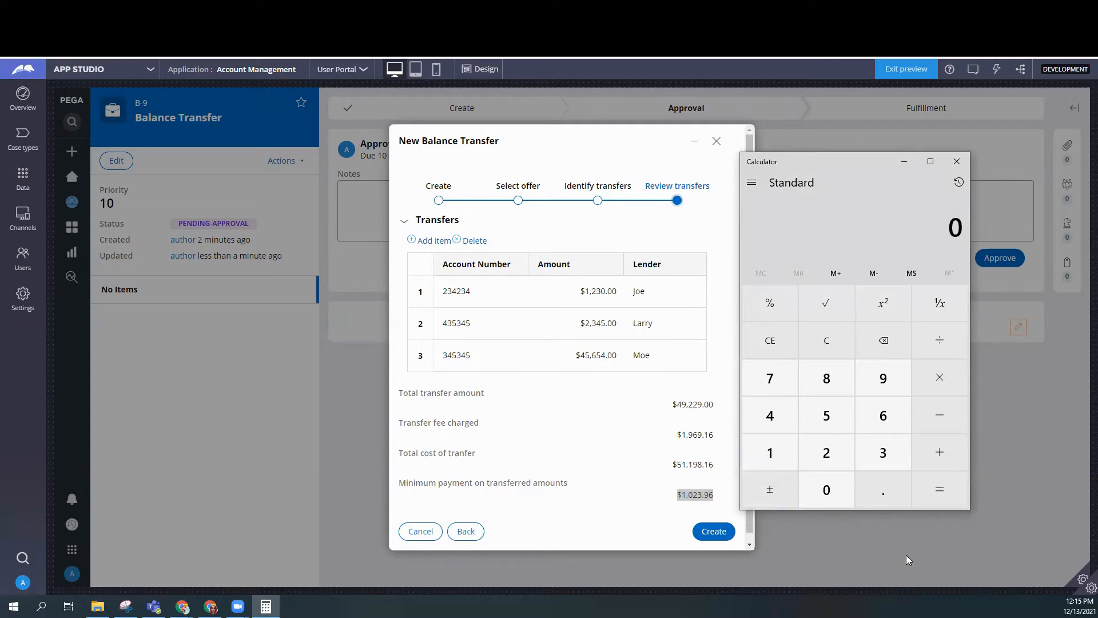
type("51")
type("1198")
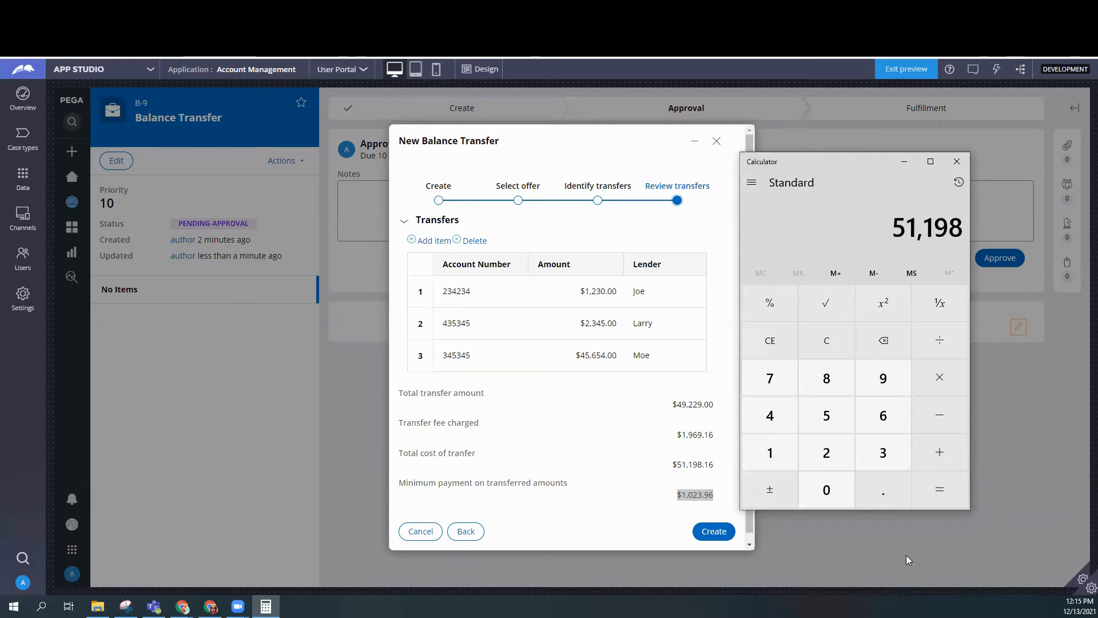
type(".16")
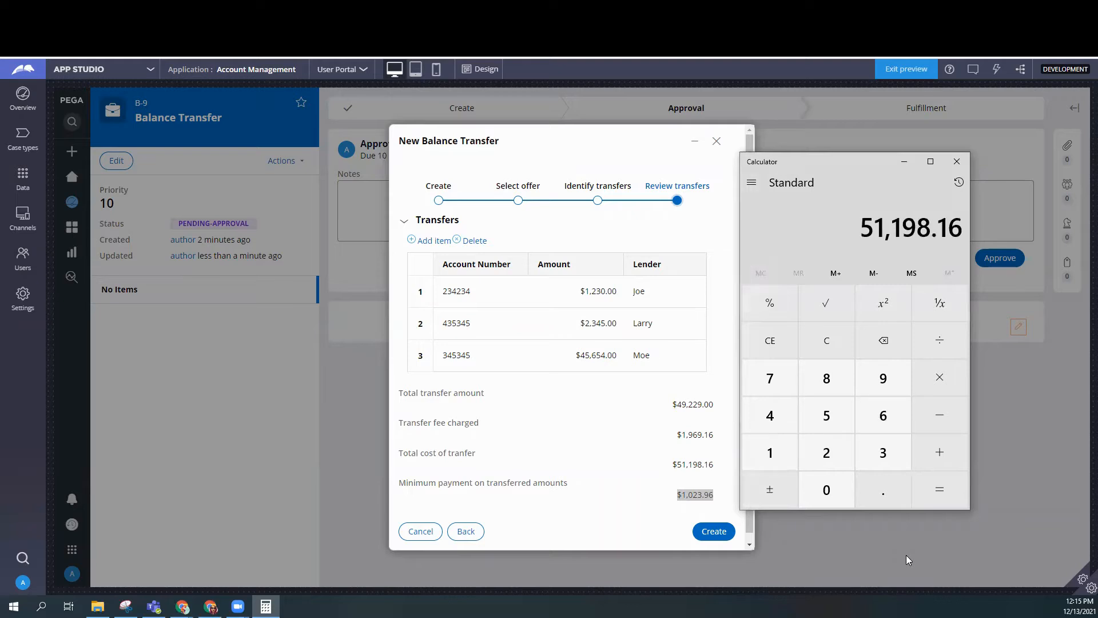
type("*0.02")
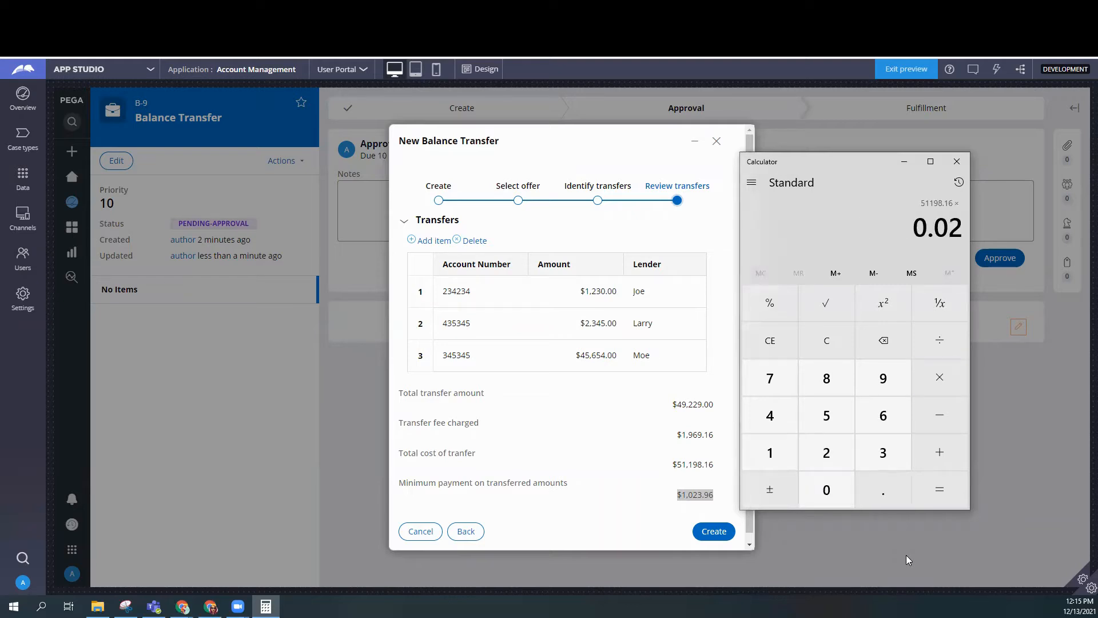
key("Return")
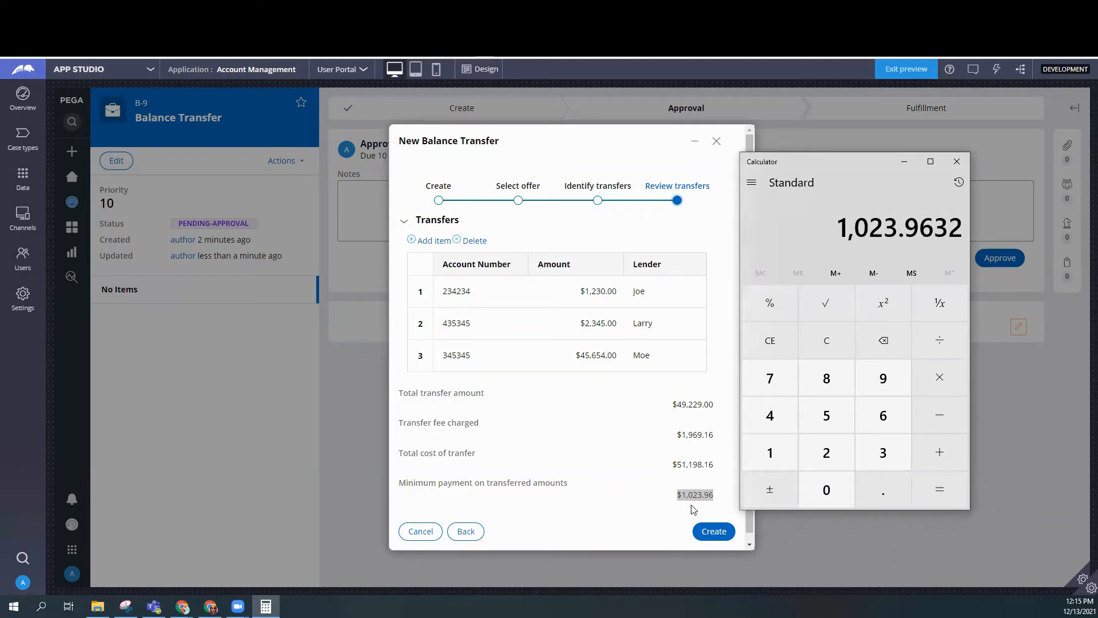
left_click(956, 161)
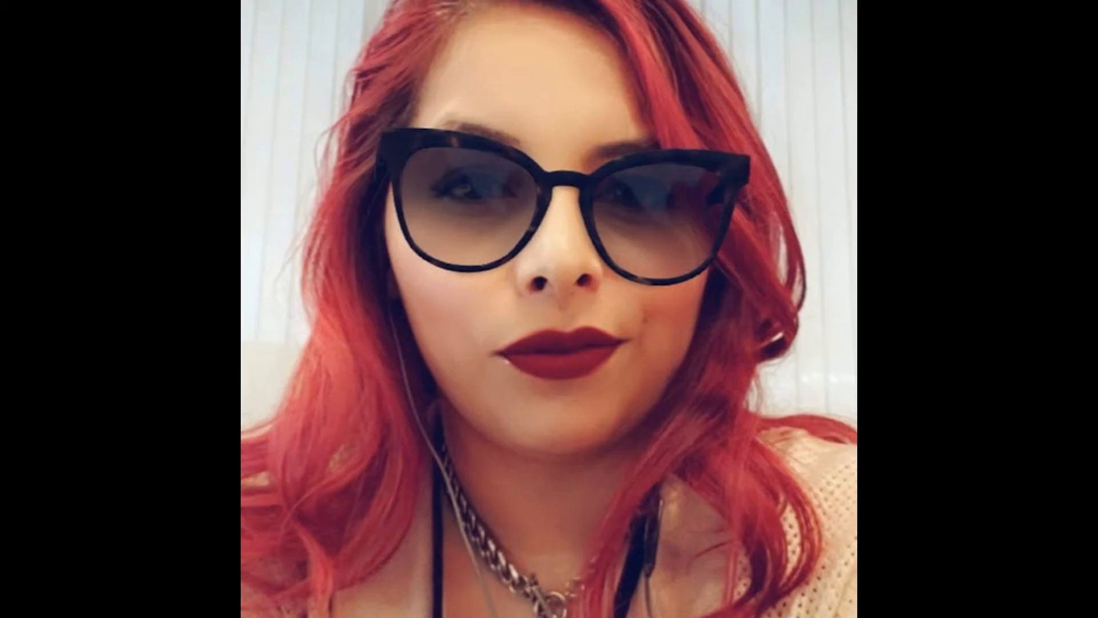